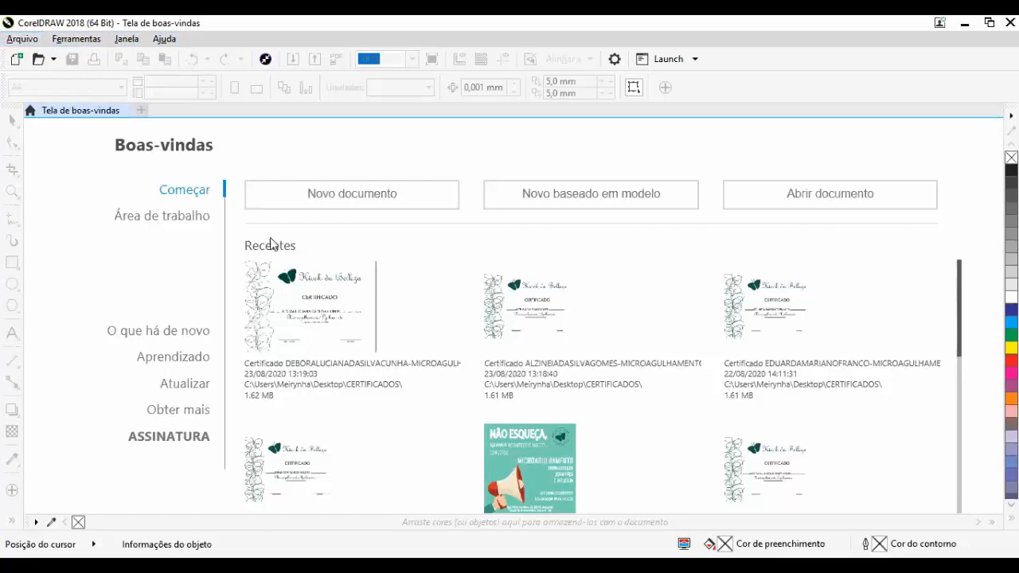
click(24, 39)
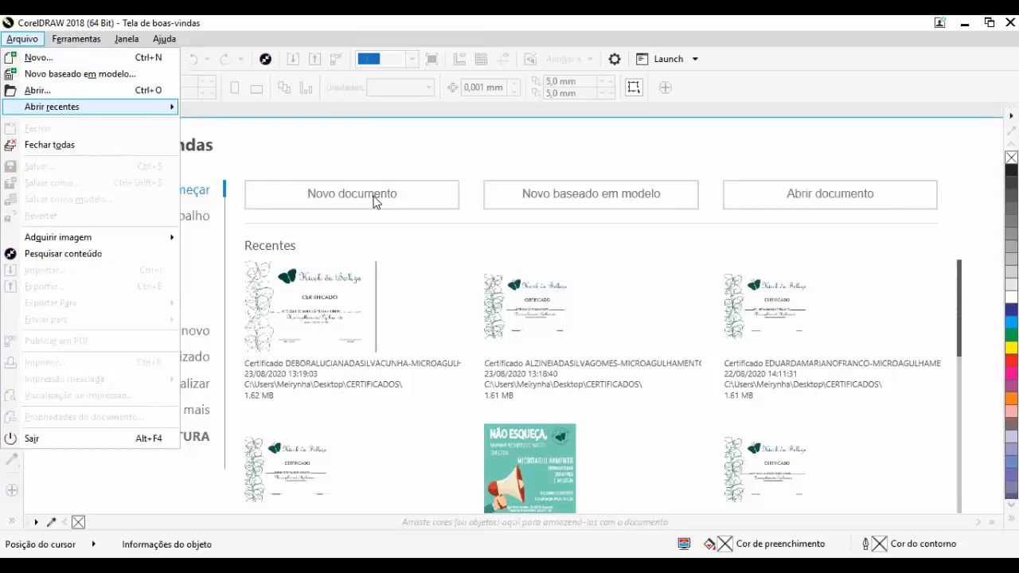
click(64, 108)
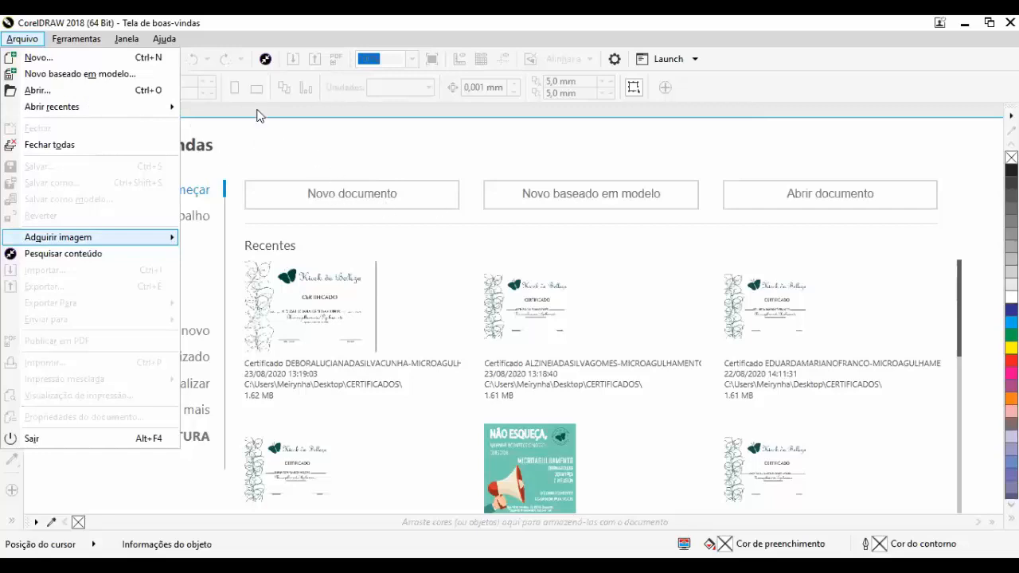
mouse_move(127, 41)
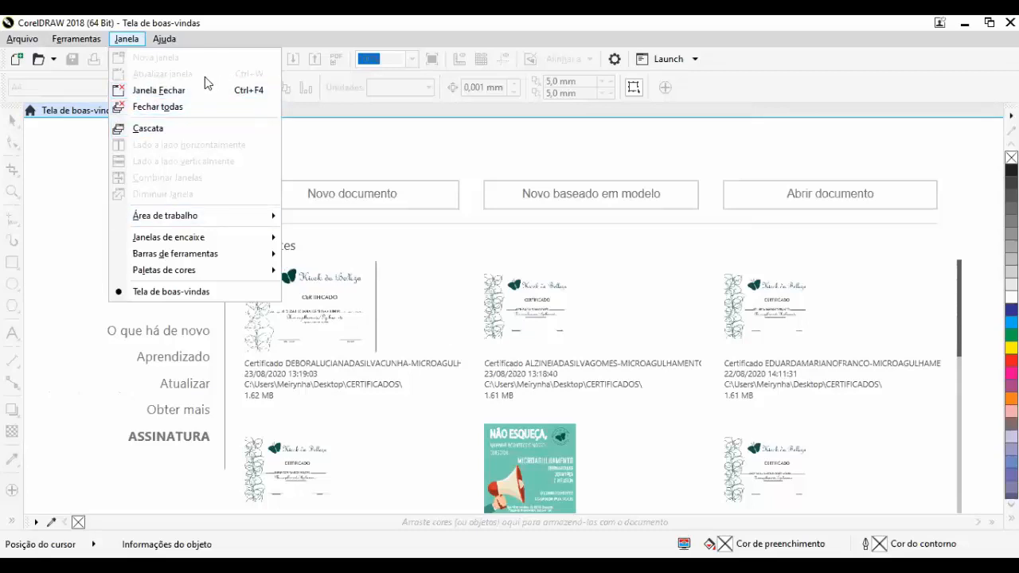
mouse_move(35, 41)
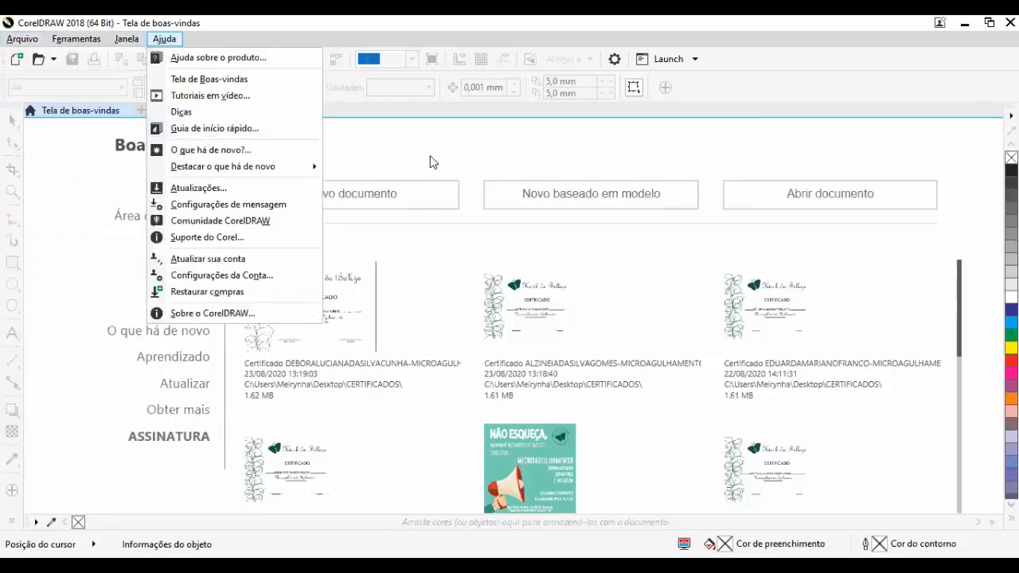
- Start a new document and review its preset destinations, keeping Personalizado
click(394, 183)
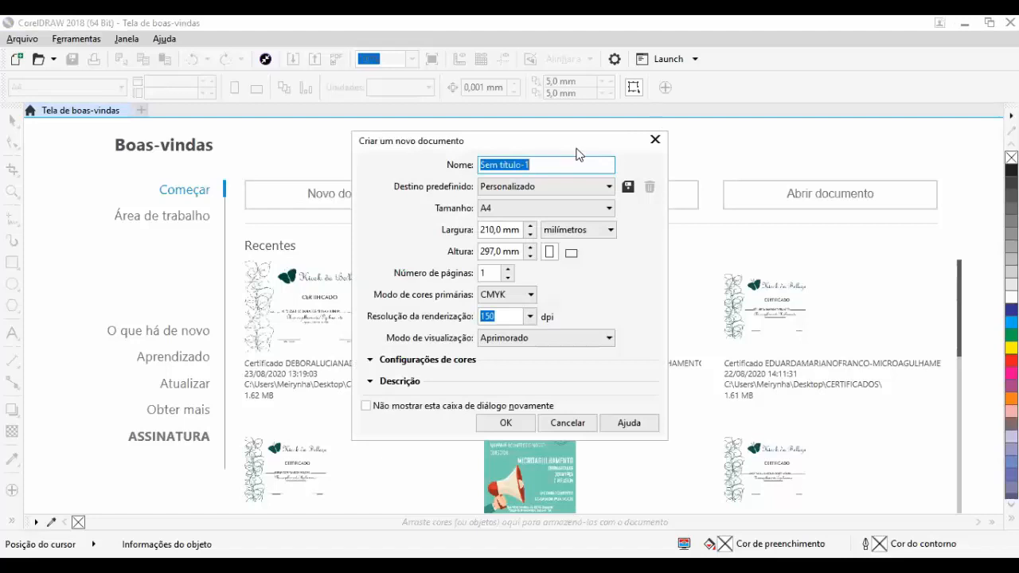
drag(571, 139, 590, 168)
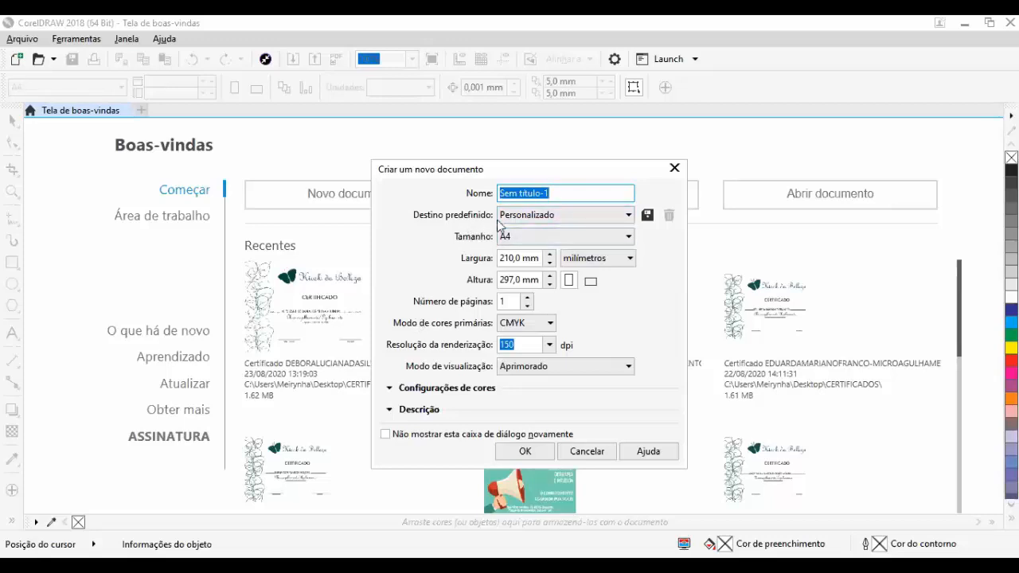
click(629, 215)
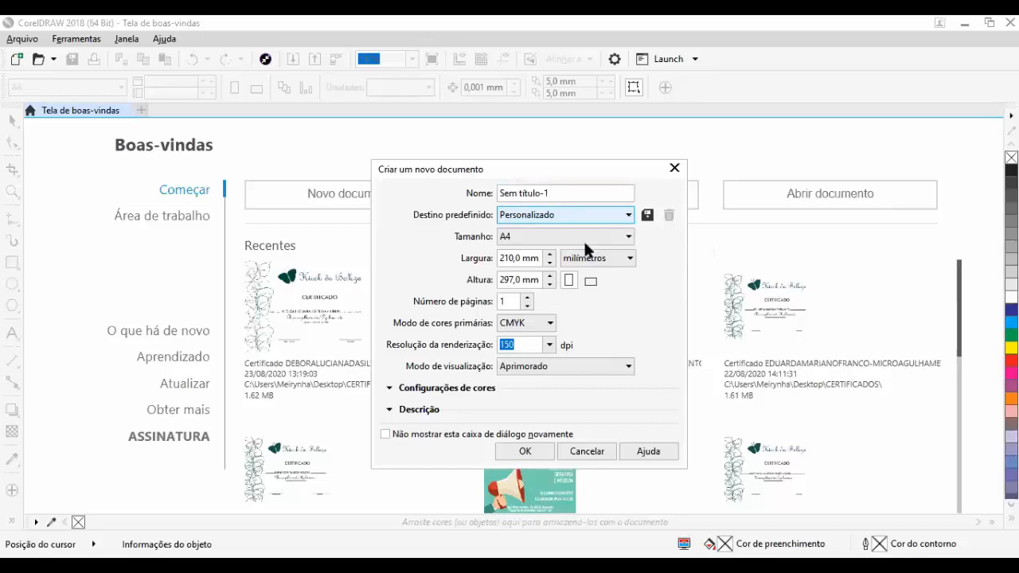
click(630, 215)
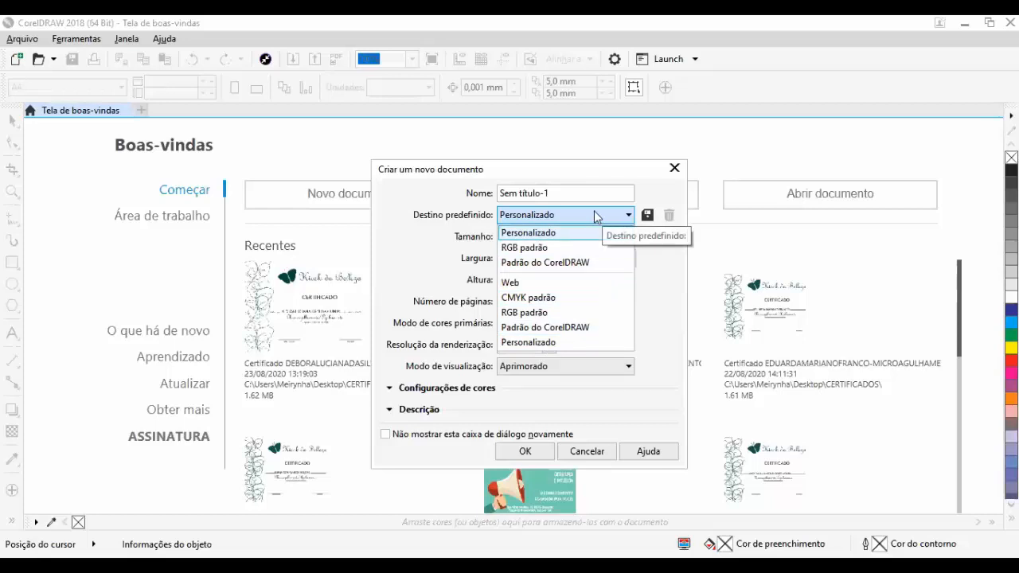
click(451, 232)
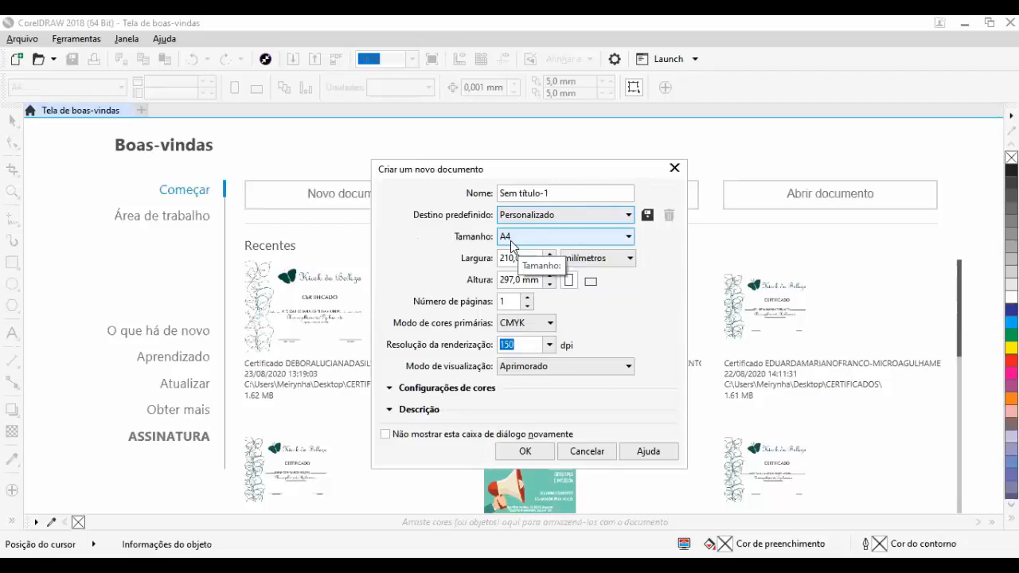
- Review the available page sizes and choose A4, with millimetres as the unit of measurement
click(628, 237)
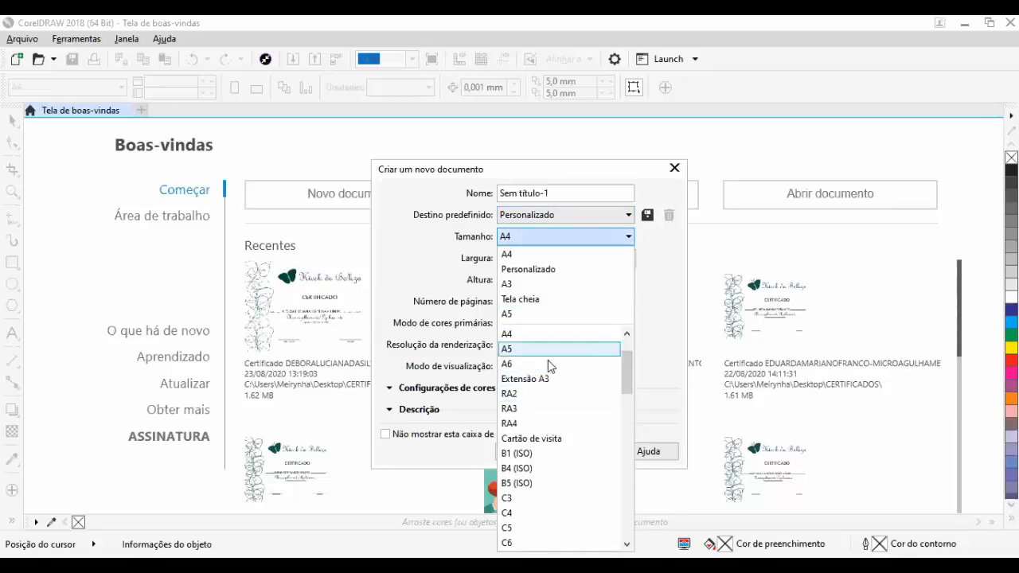
drag(630, 391, 628, 532)
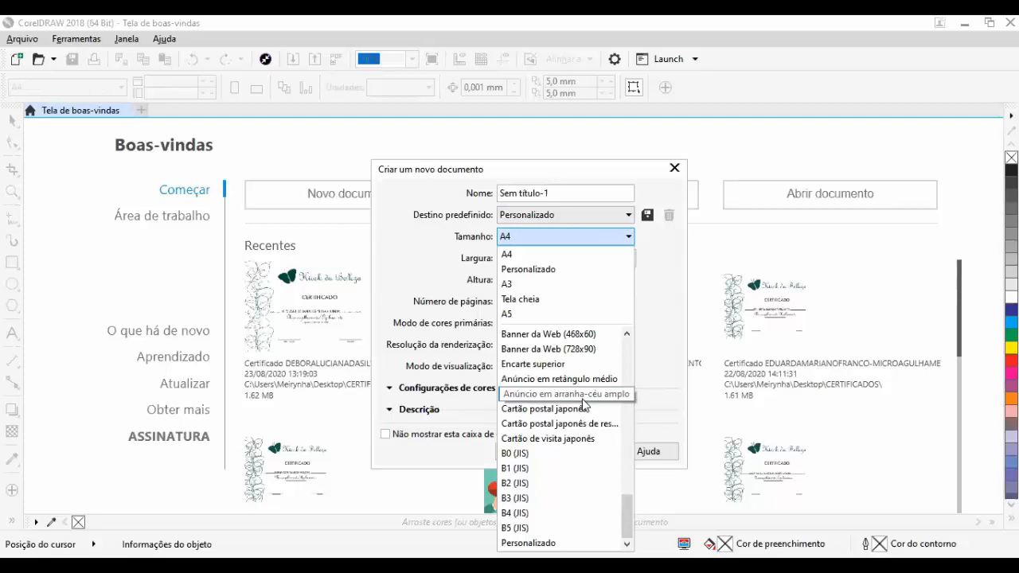
drag(628, 528, 633, 356)
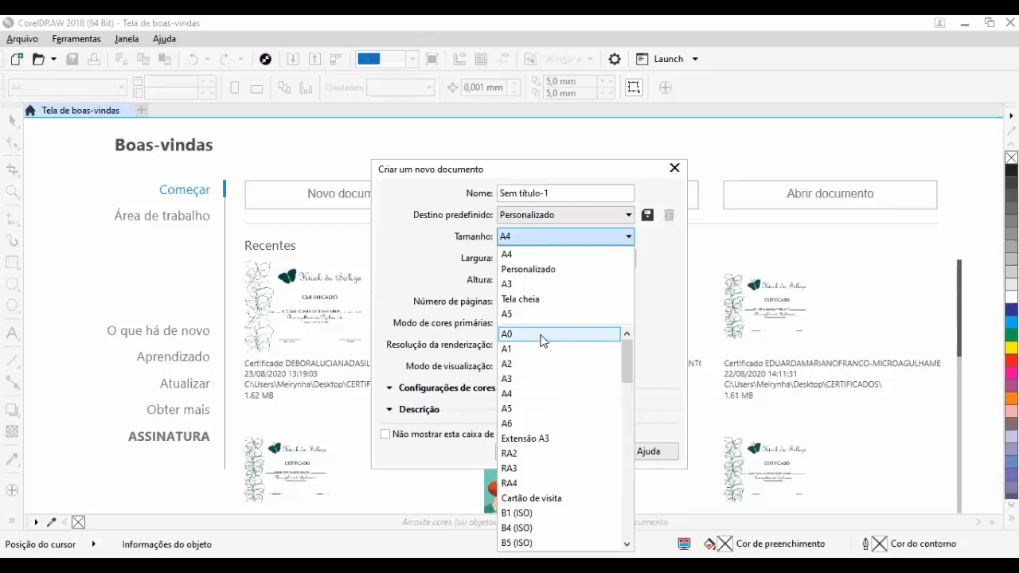
click(532, 396)
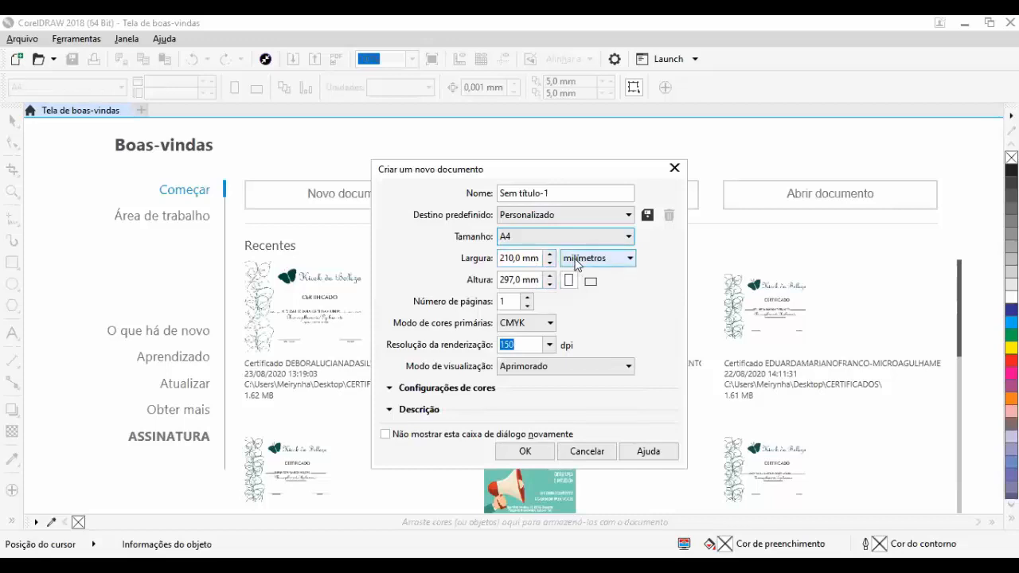
click(630, 258)
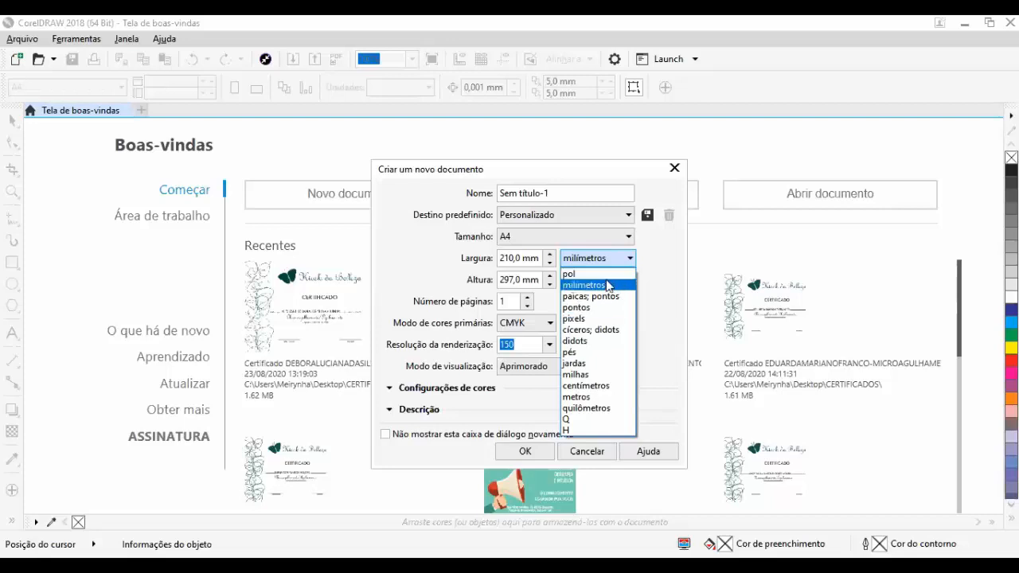
click(606, 285)
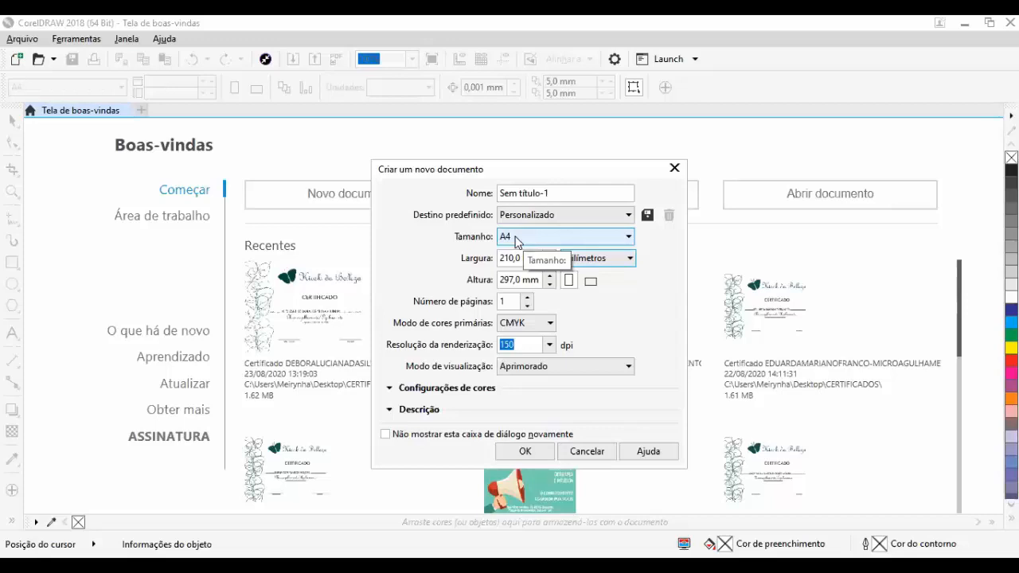
- Set the new document to a custom page size, 60 mm wide and 60 mm high
click(629, 239)
scroll(563, 398, down, 5)
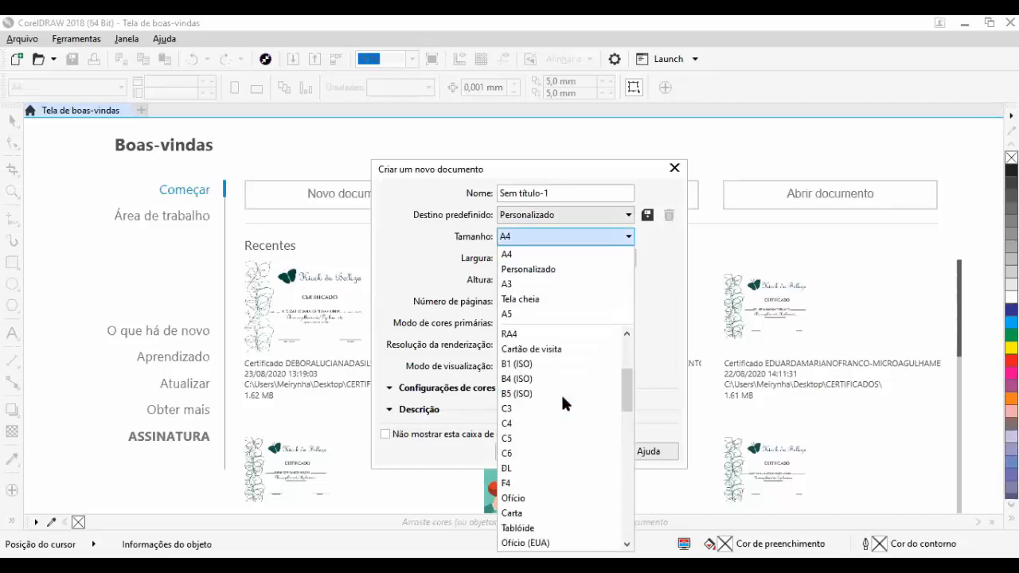
scroll(575, 396, down, 12)
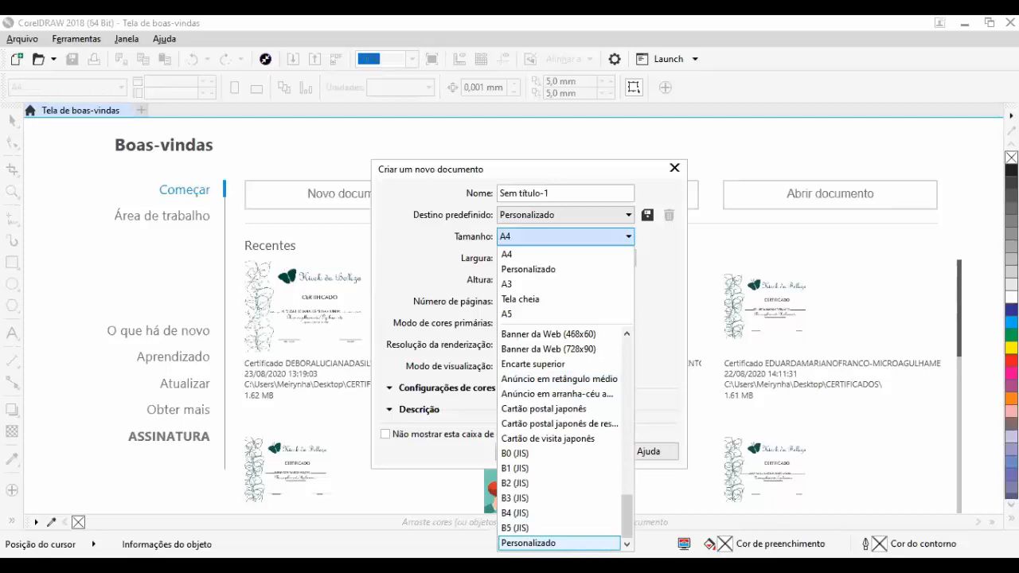
click(542, 543)
click(540, 262)
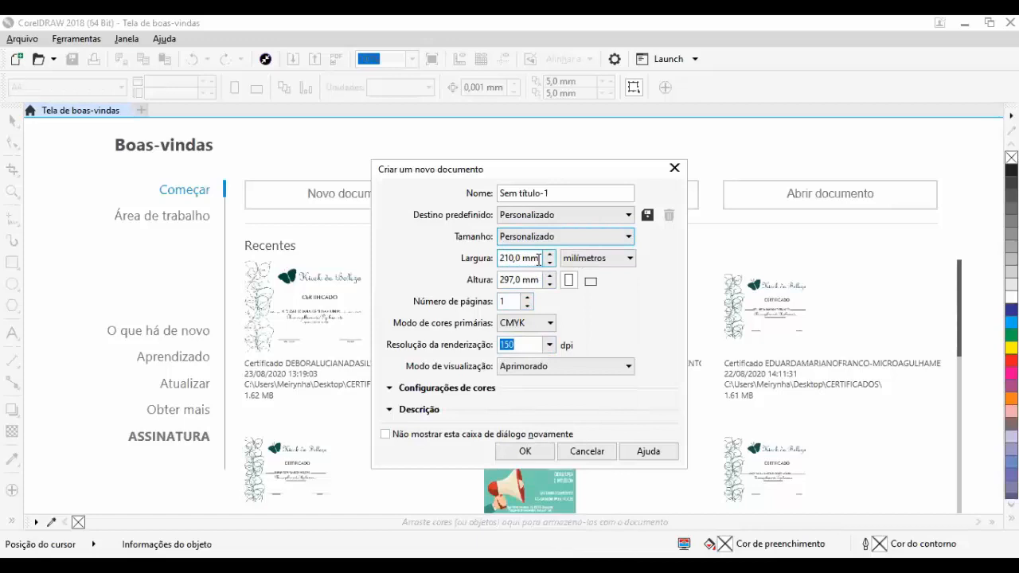
drag(539, 260, 489, 263)
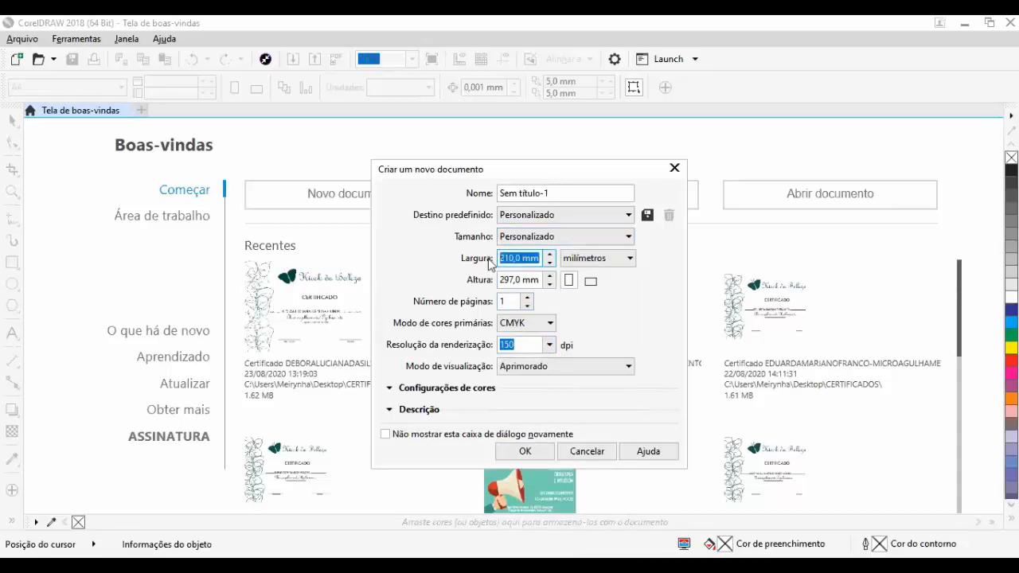
text(60)
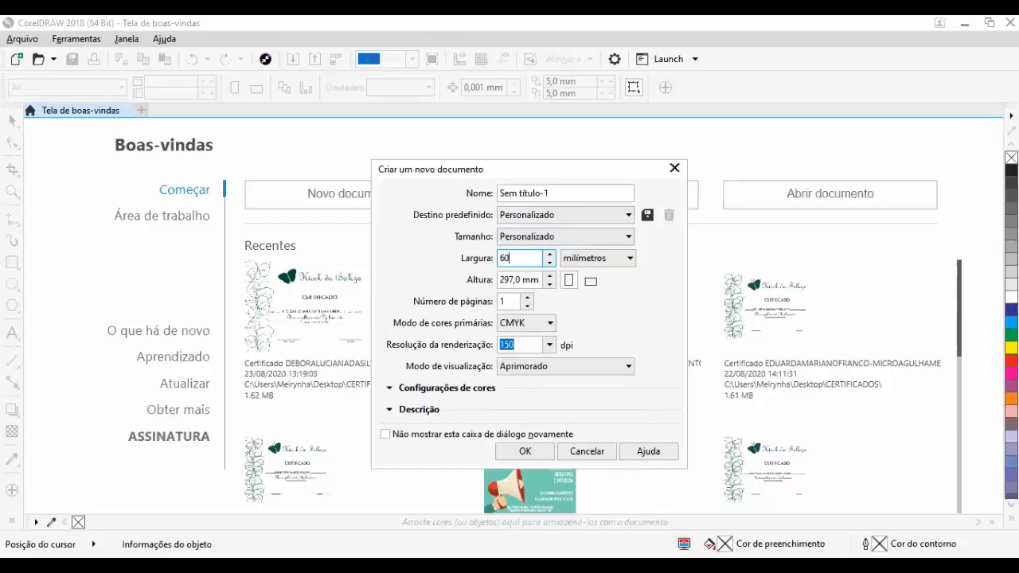
click(537, 280)
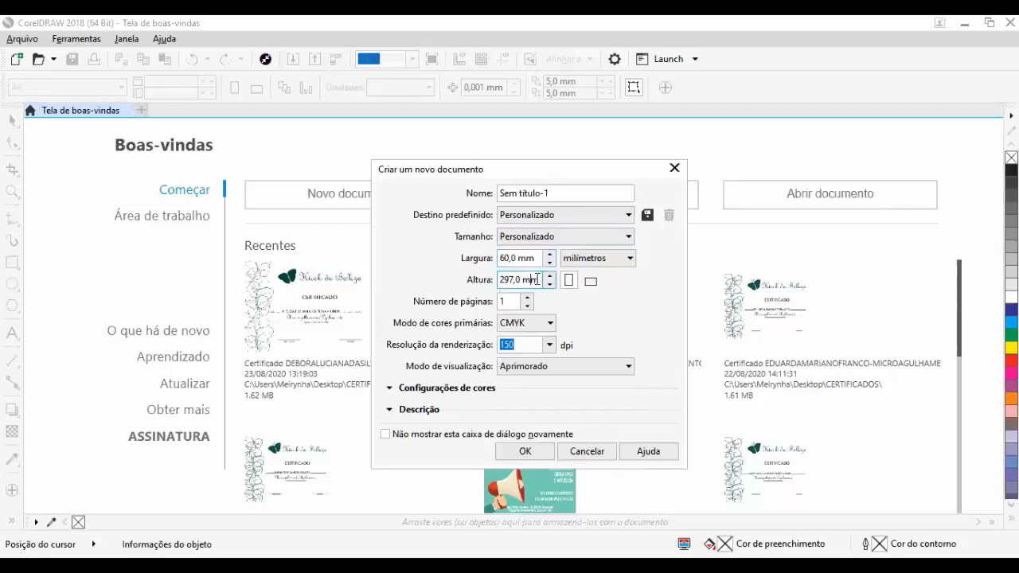
drag(536, 279, 456, 285)
text(60)
click(512, 300)
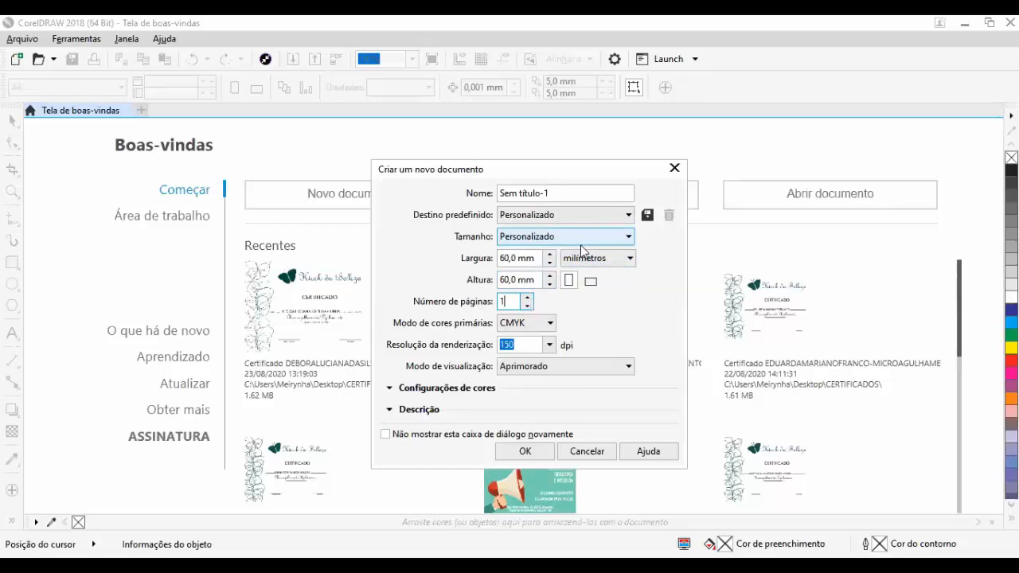
- Return the page size to A4, then try RGB and settle on CMYK as the primary colour mode
click(628, 238)
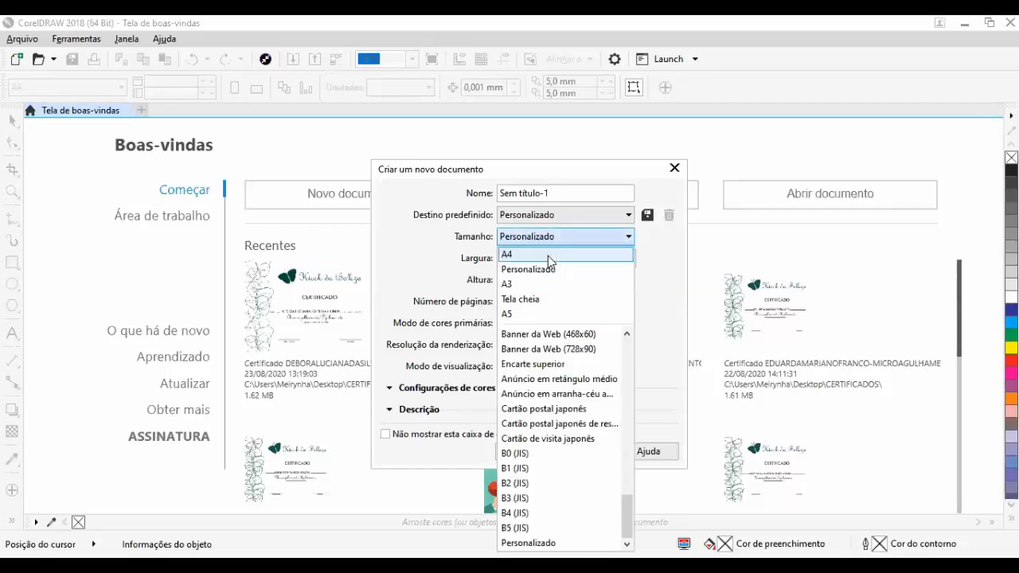
click(549, 256)
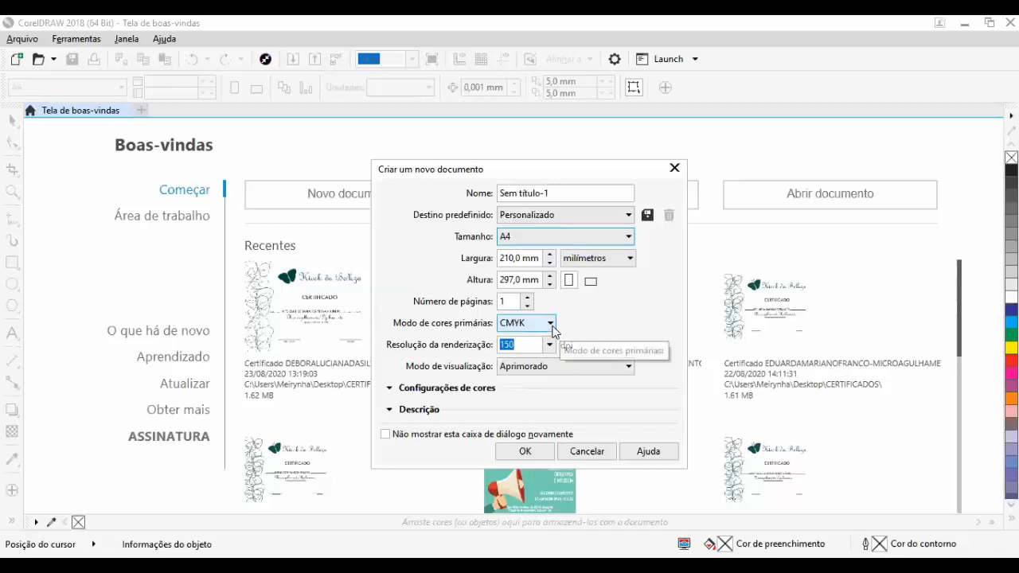
click(551, 324)
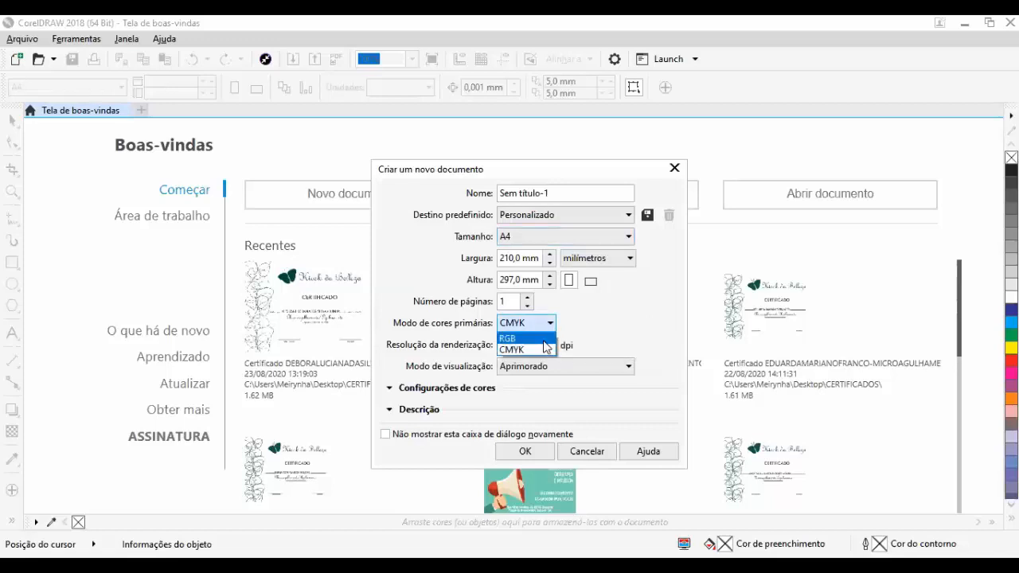
click(544, 339)
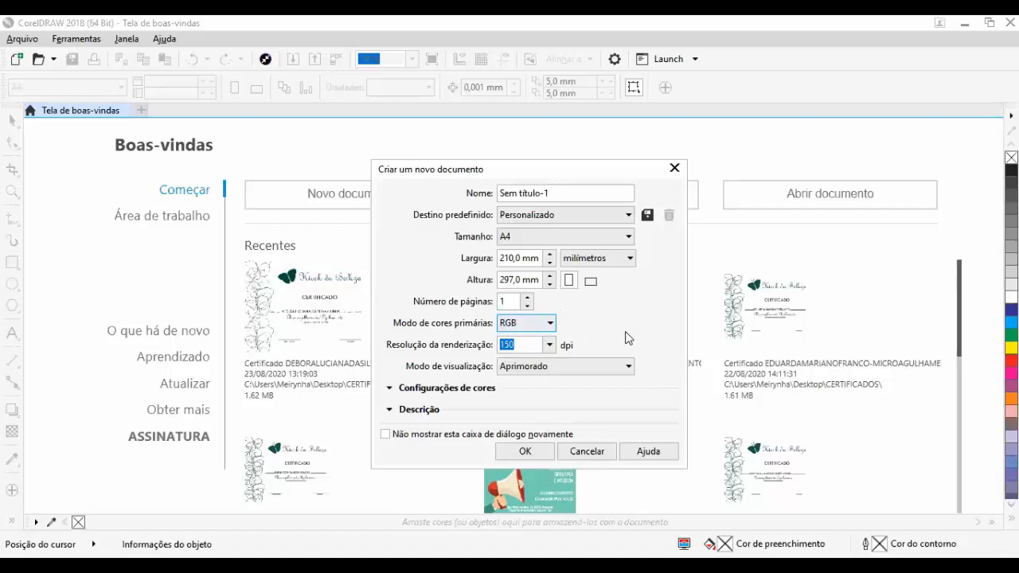
click(549, 323)
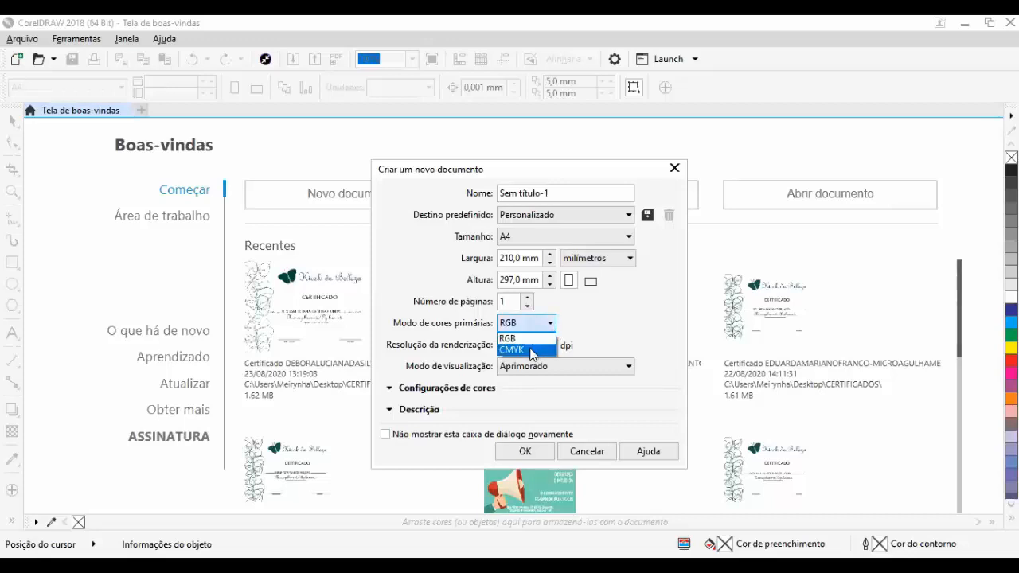
click(530, 351)
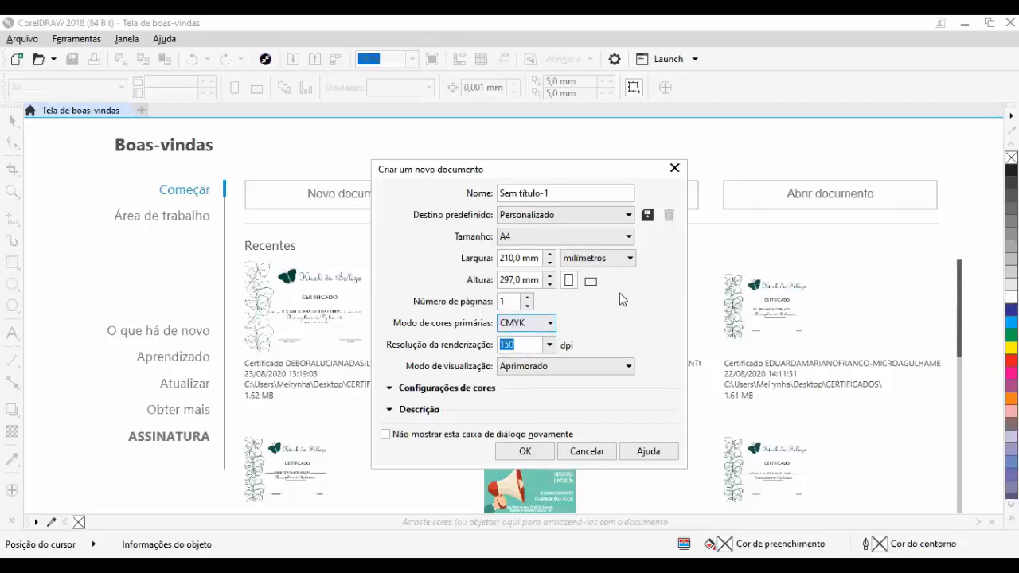
- Try a rendering resolution of 300 dpi, set it back to 150 dpi, and create the document
click(550, 344)
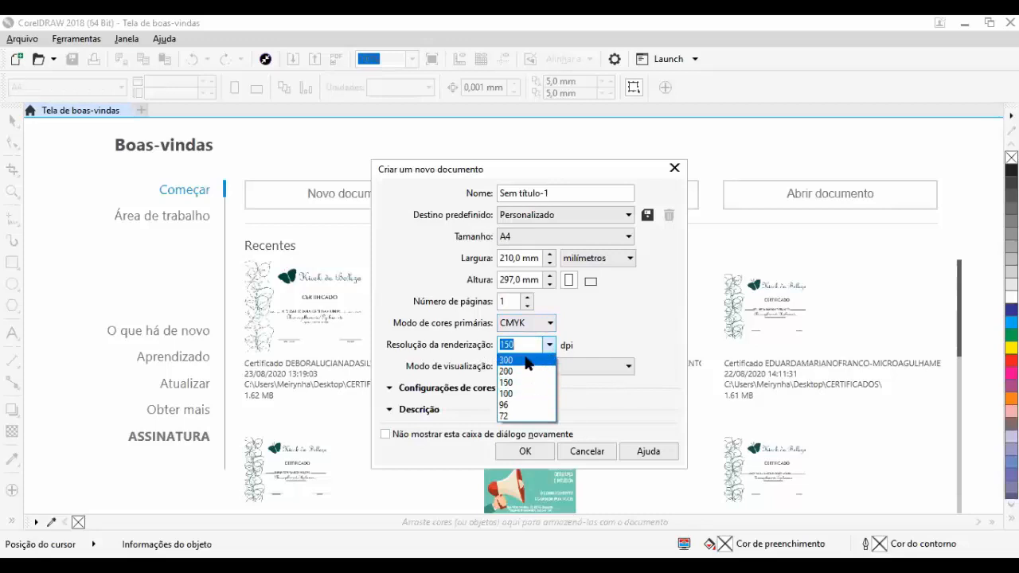
click(525, 361)
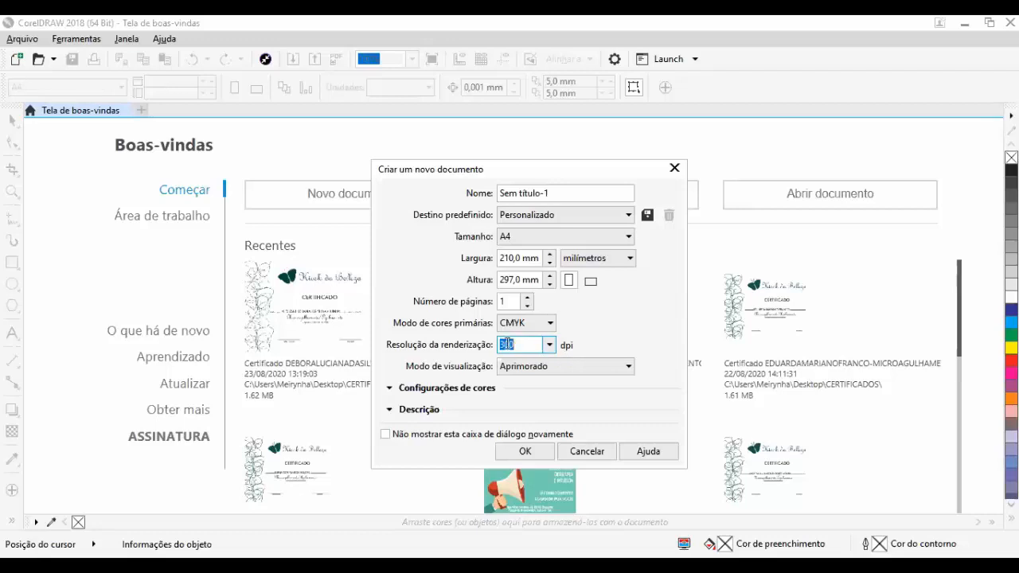
click(549, 345)
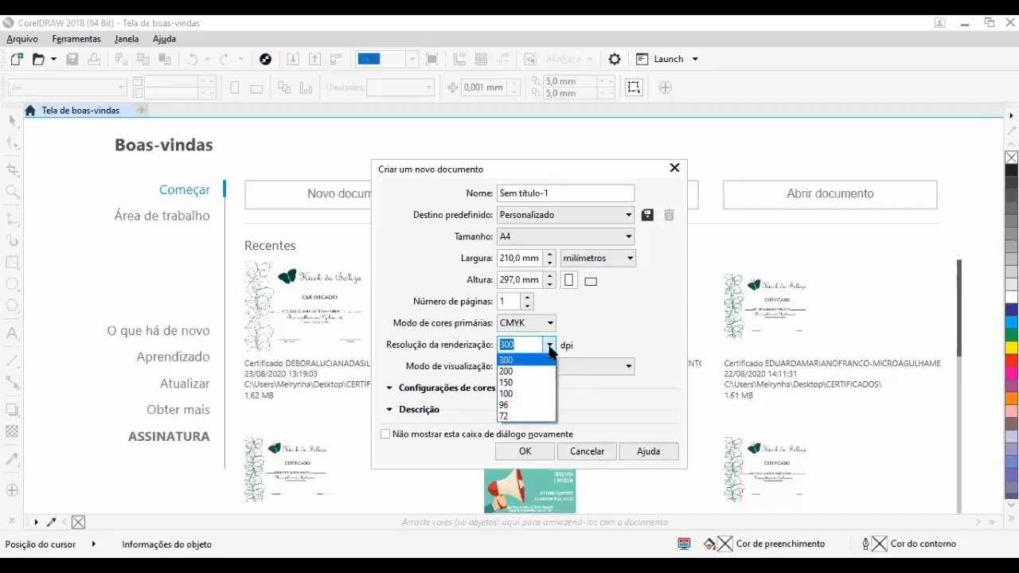
click(525, 383)
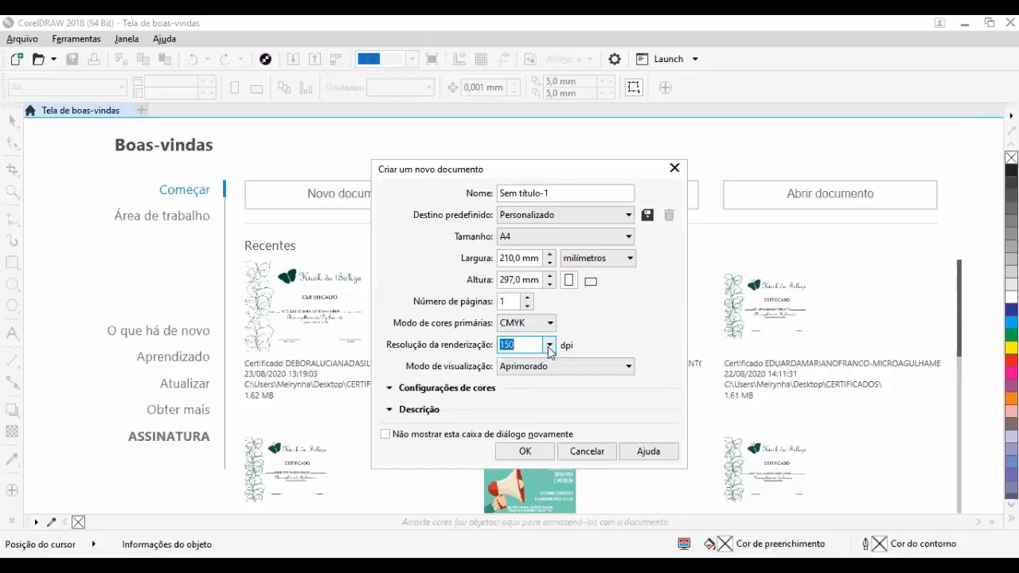
click(548, 344)
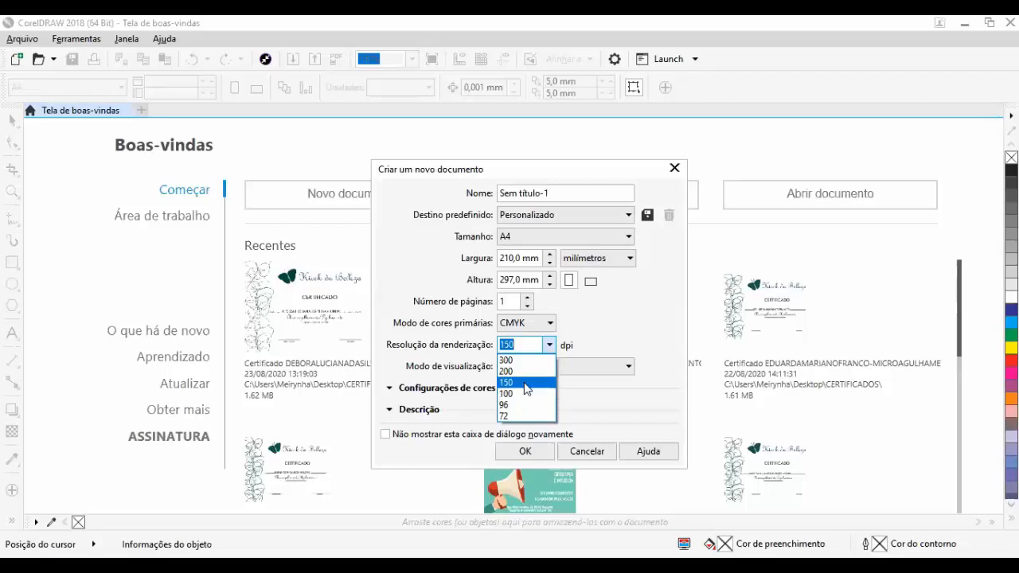
click(630, 319)
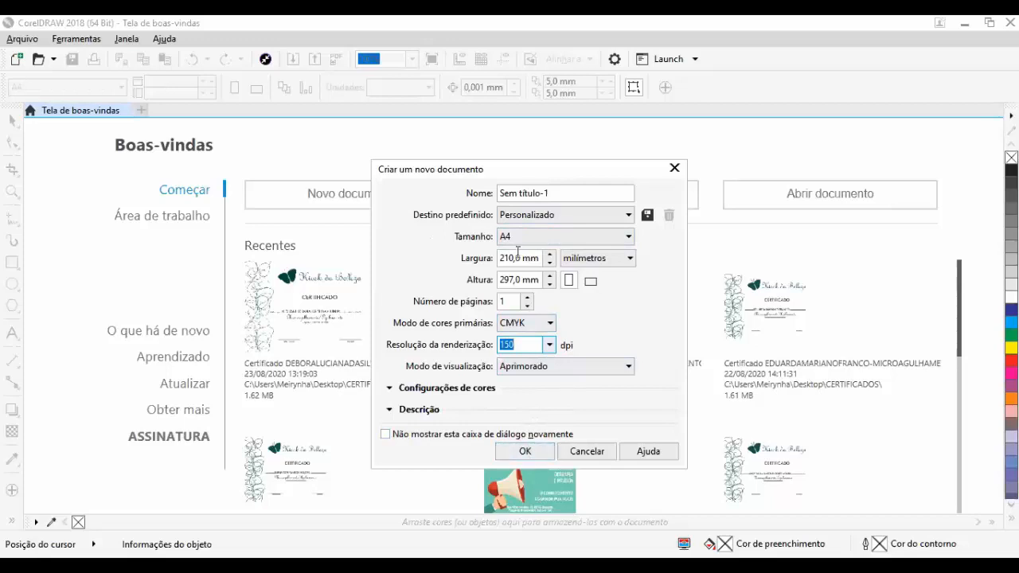
click(526, 451)
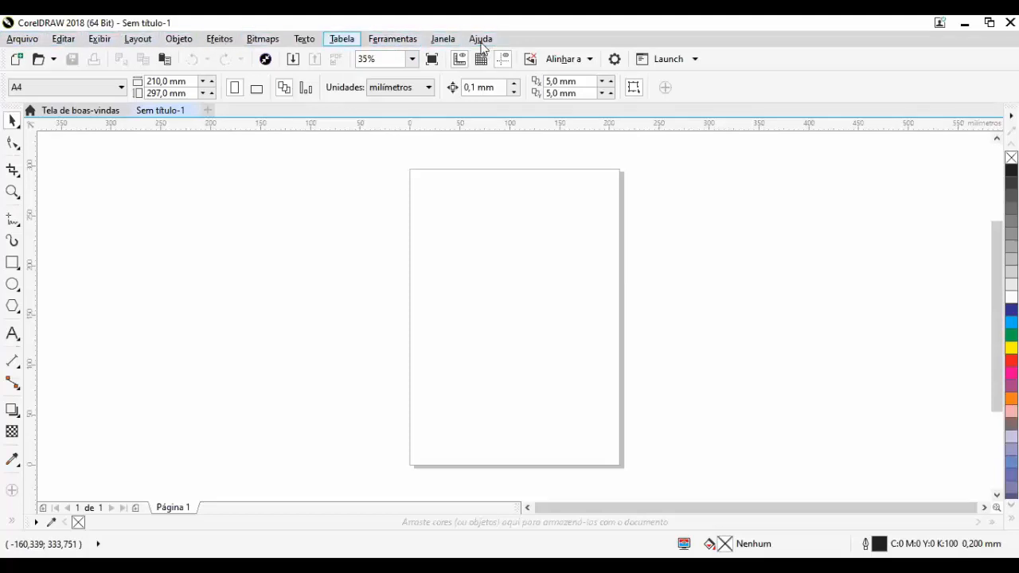
click(222, 41)
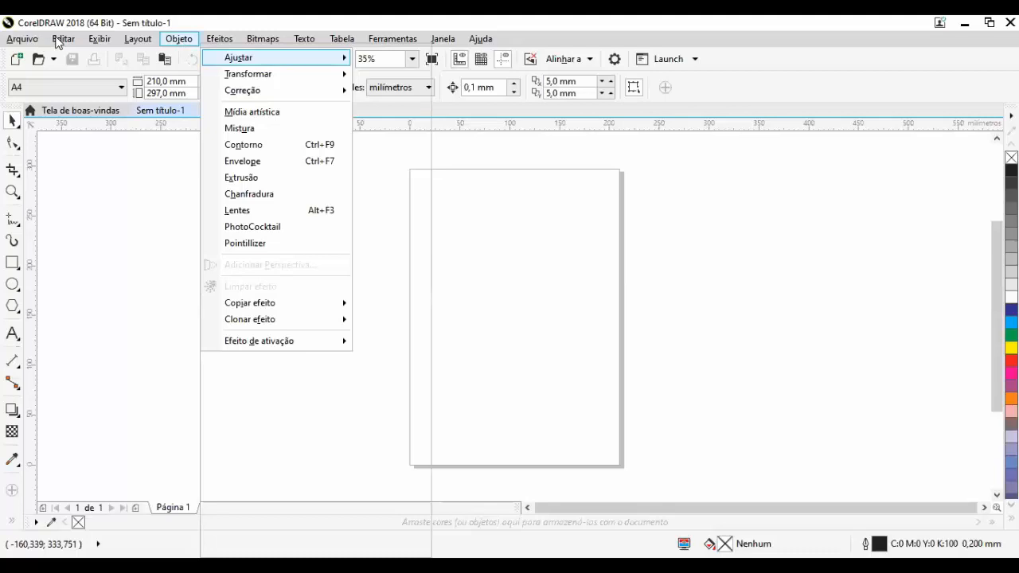
click(265, 37)
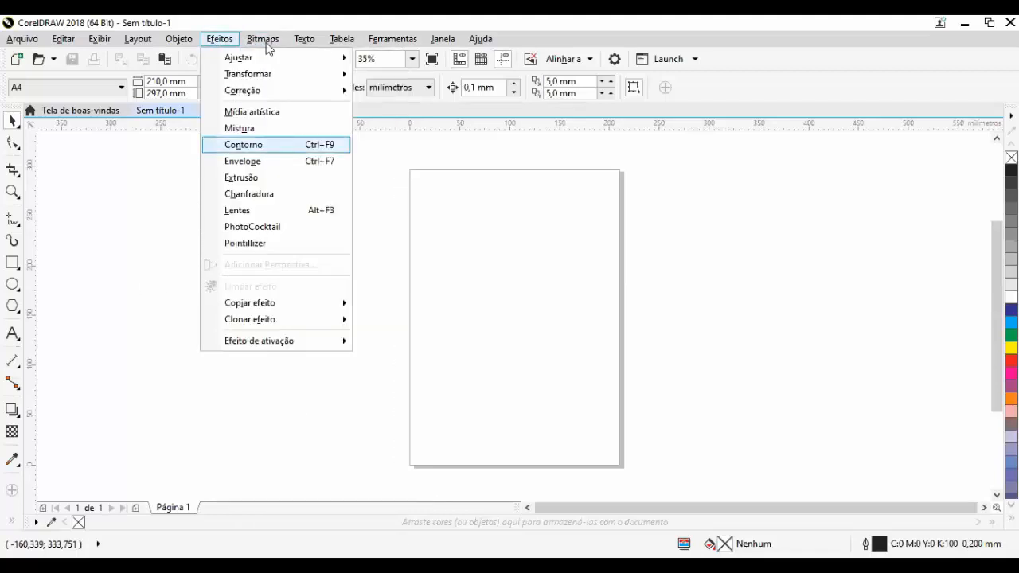
mouse_move(267, 44)
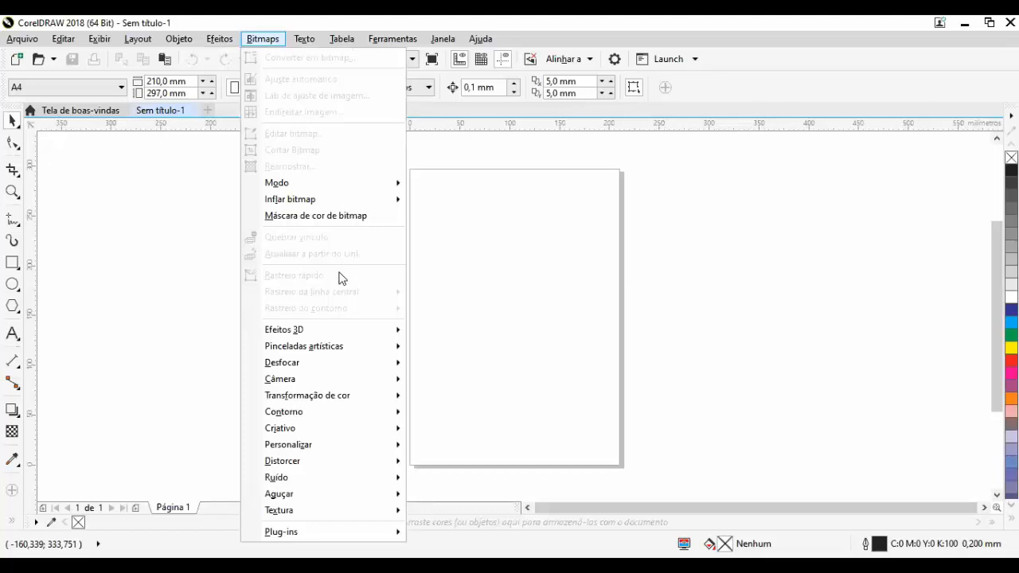
mouse_move(334, 329)
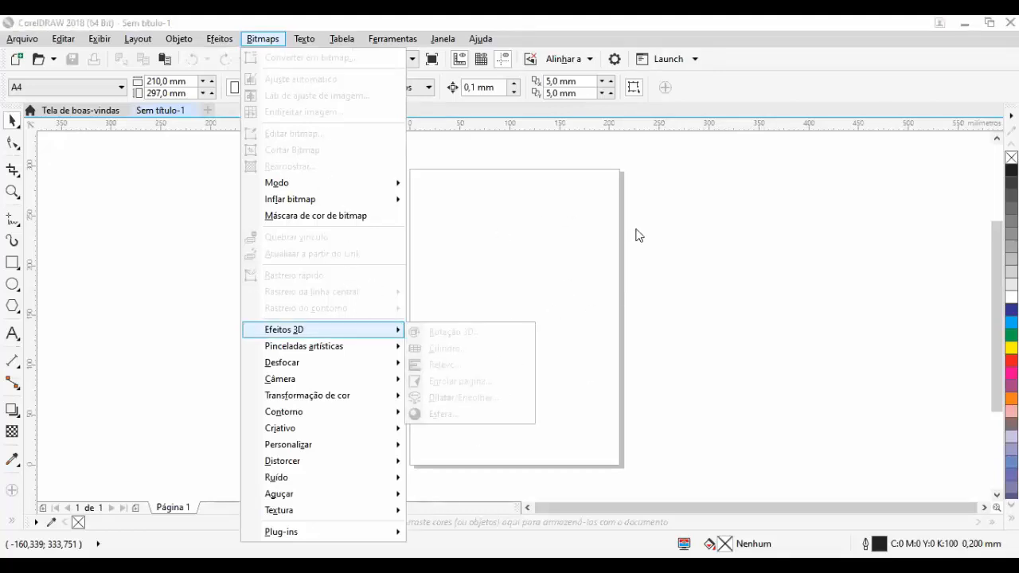
click(265, 40)
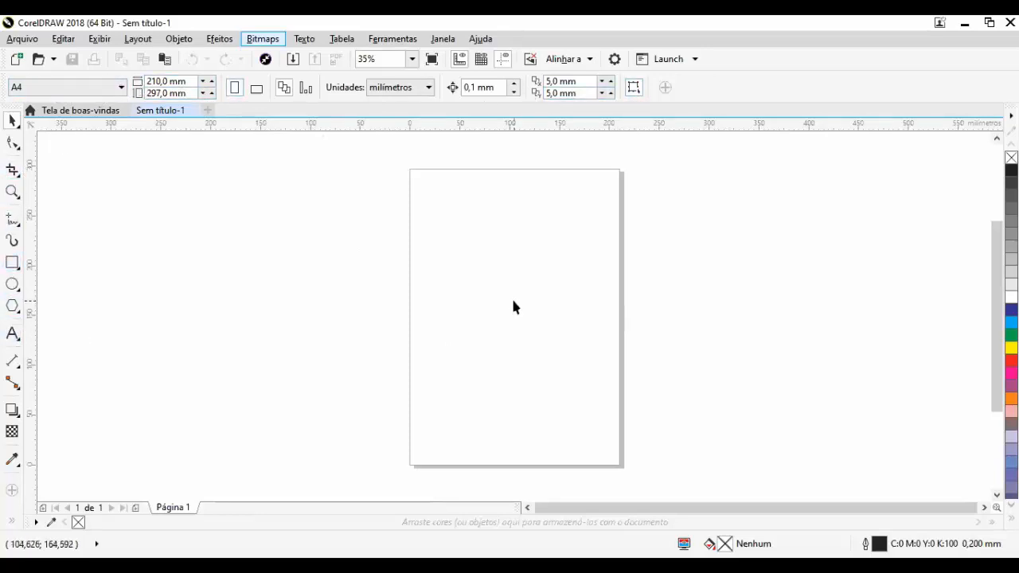
- Try the landscape orientation for the A4 page and set it back to portrait
click(257, 88)
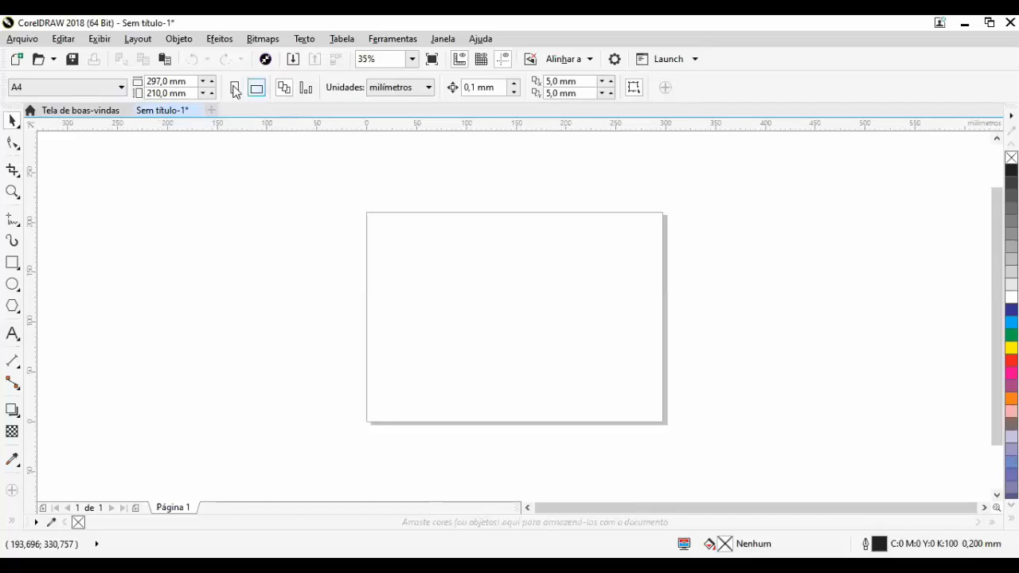
click(233, 88)
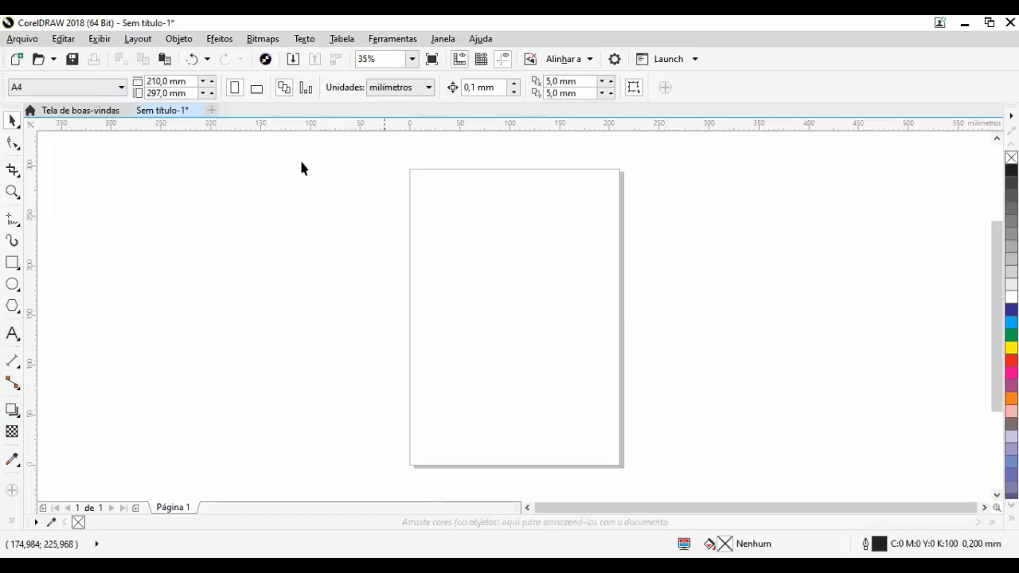
- Browse the preset page sizes, try Envelope #10 for the page, and return the size to A4
click(122, 88)
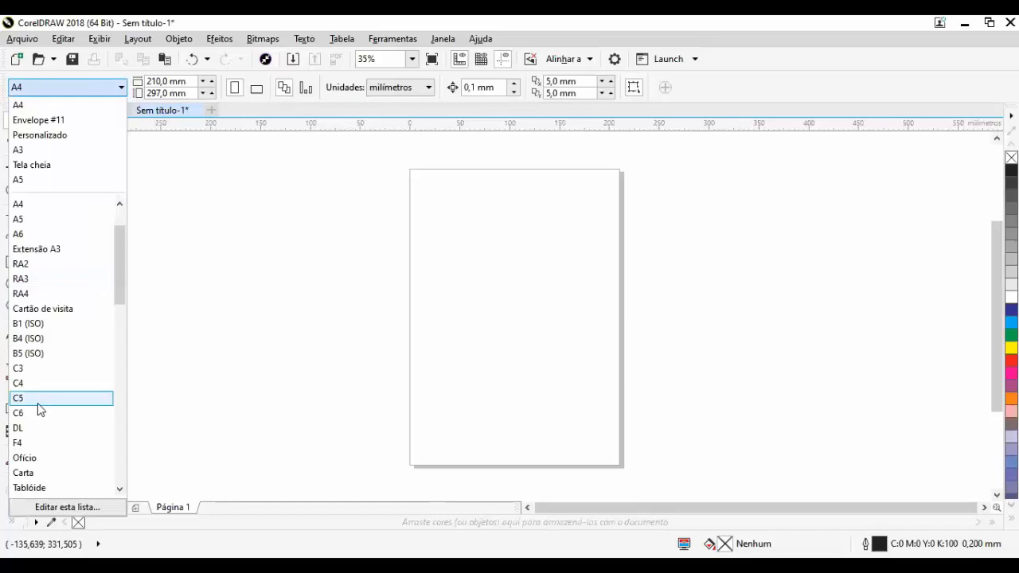
scroll(71, 344, down, 5)
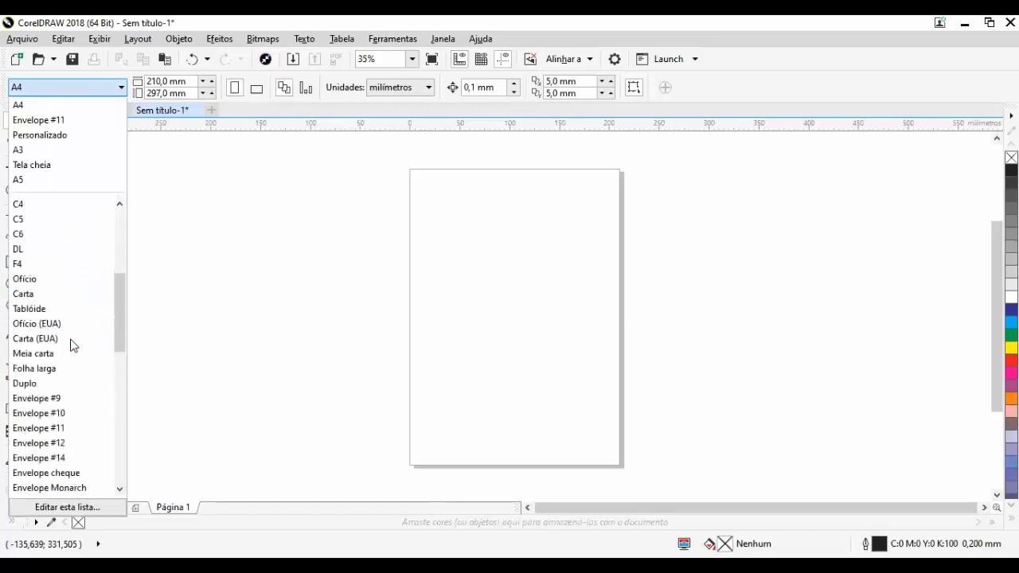
scroll(71, 350, down, 4)
scroll(65, 412, down, 3)
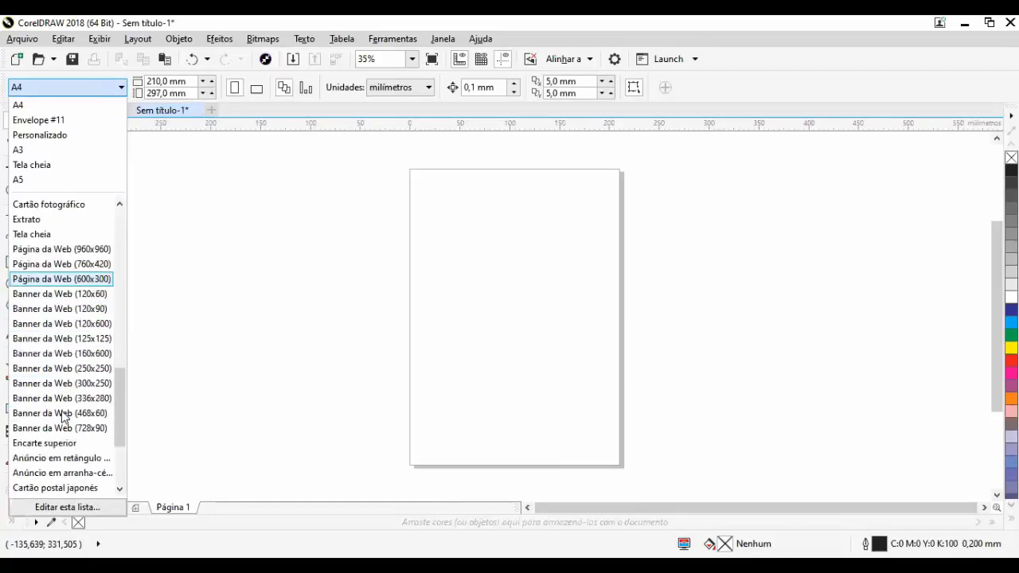
scroll(63, 434, up, 4)
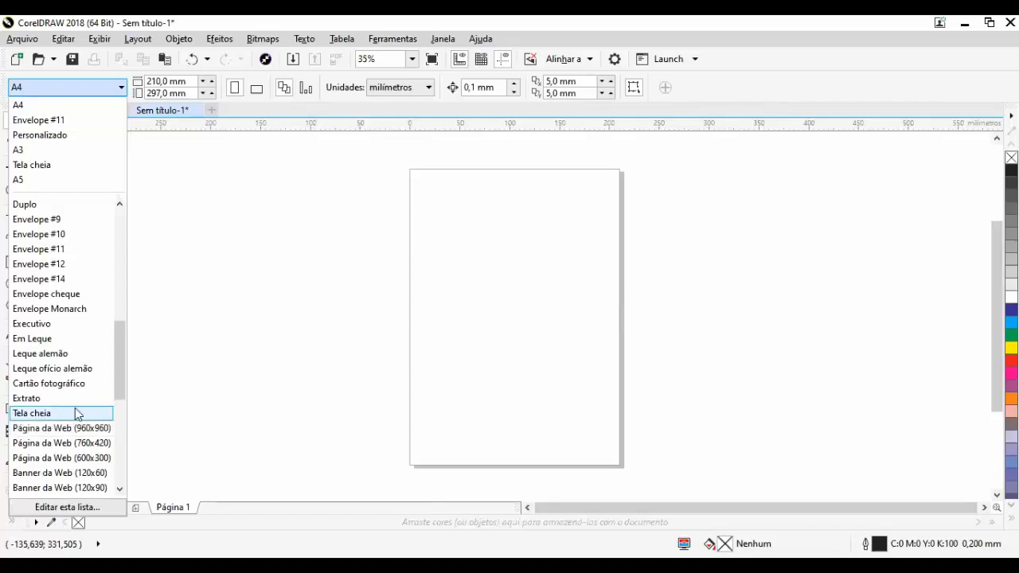
click(29, 236)
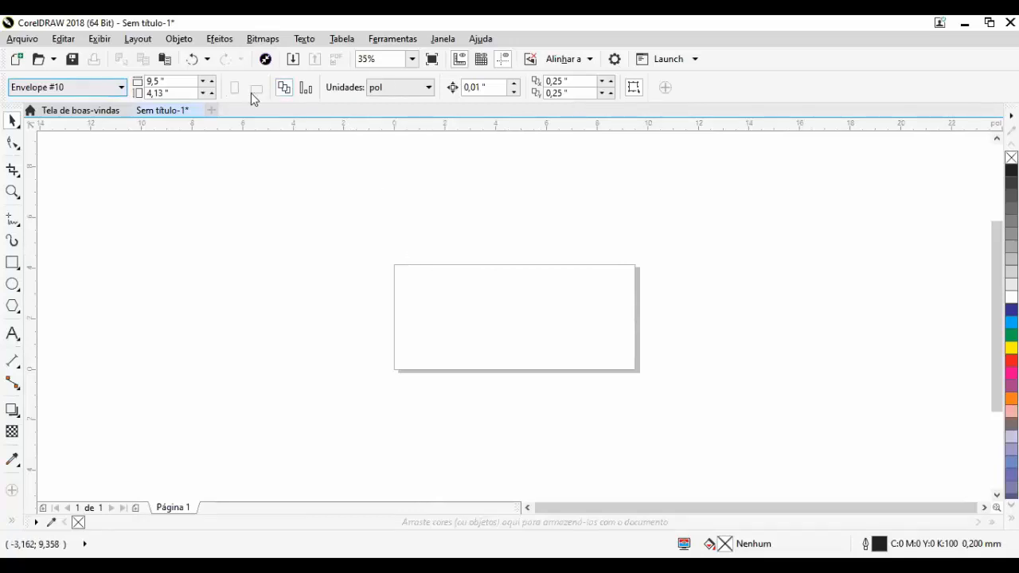
click(170, 83)
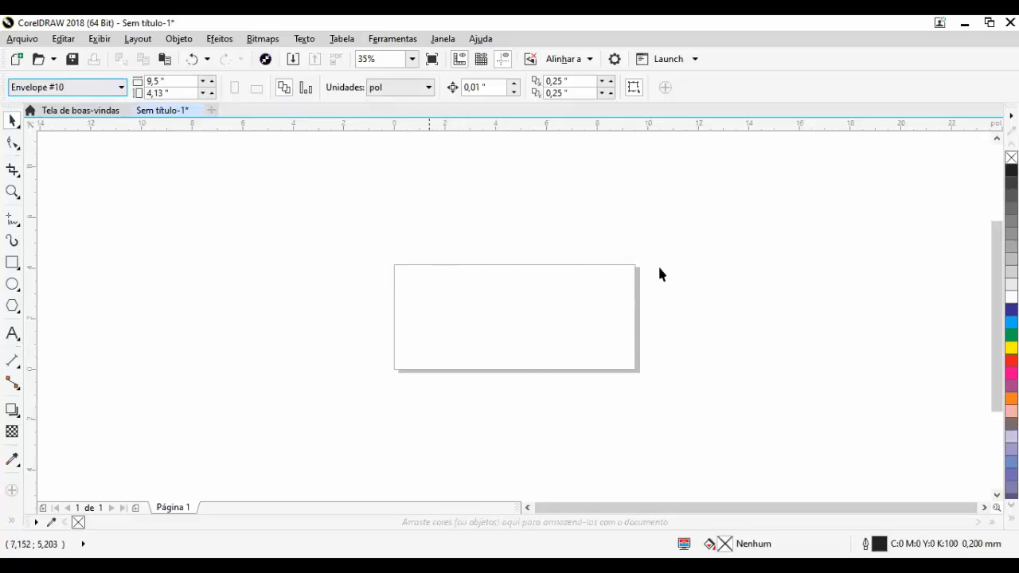
click(119, 88)
click(65, 118)
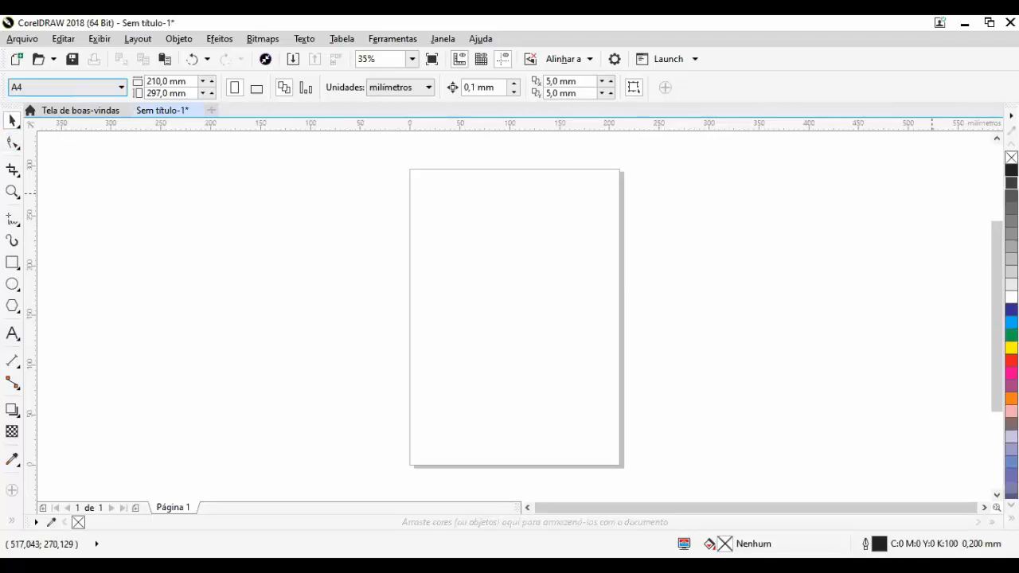
- Examine the swatches of the colour palette and their CMYK values, including cyan and magenta
scroll(1011, 318, down, 3)
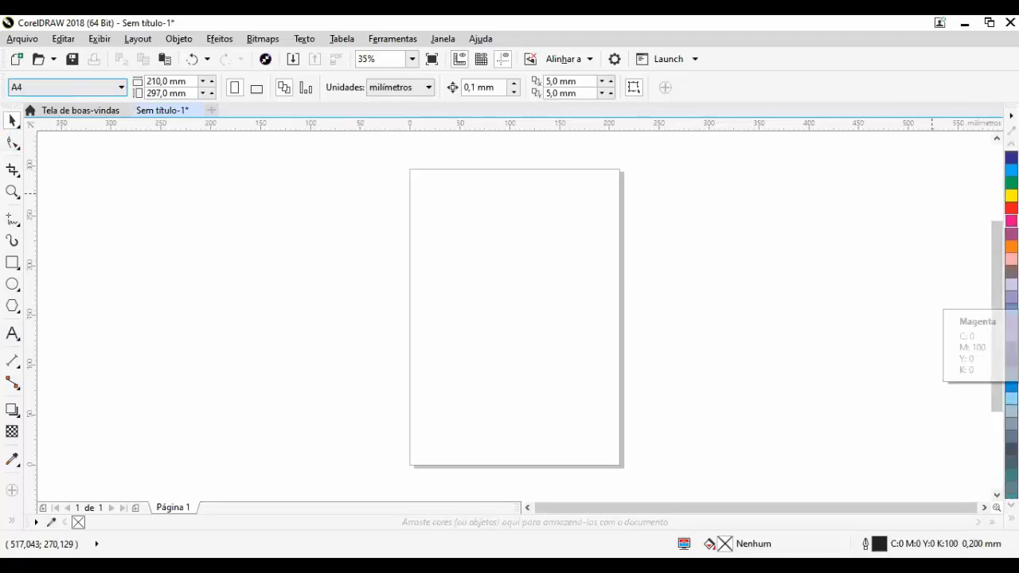
scroll(1011, 239, up, 1)
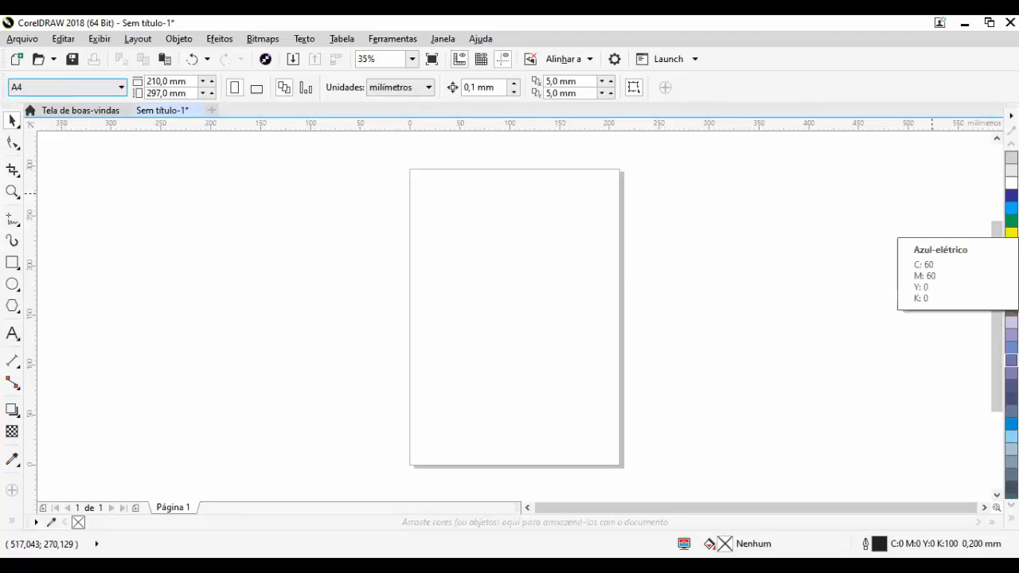
scroll(1011, 263, down, 2)
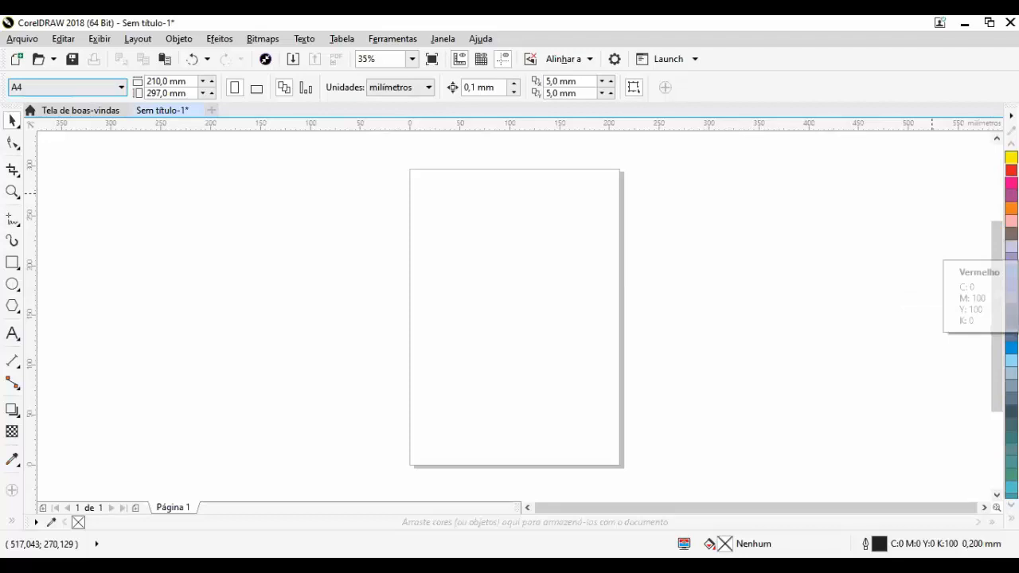
scroll(1011, 318, down, 3)
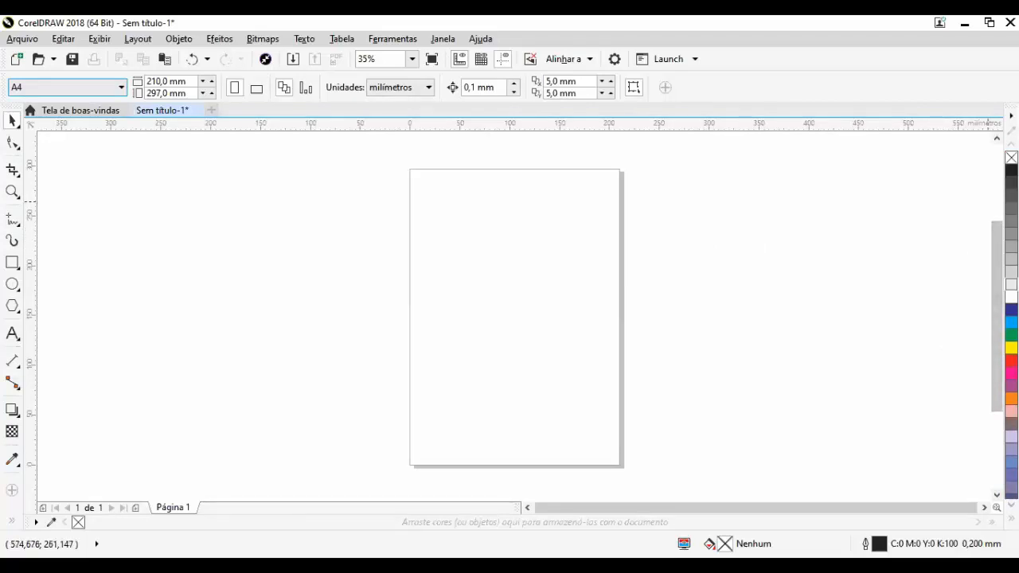
scroll(1011, 271, down, 1)
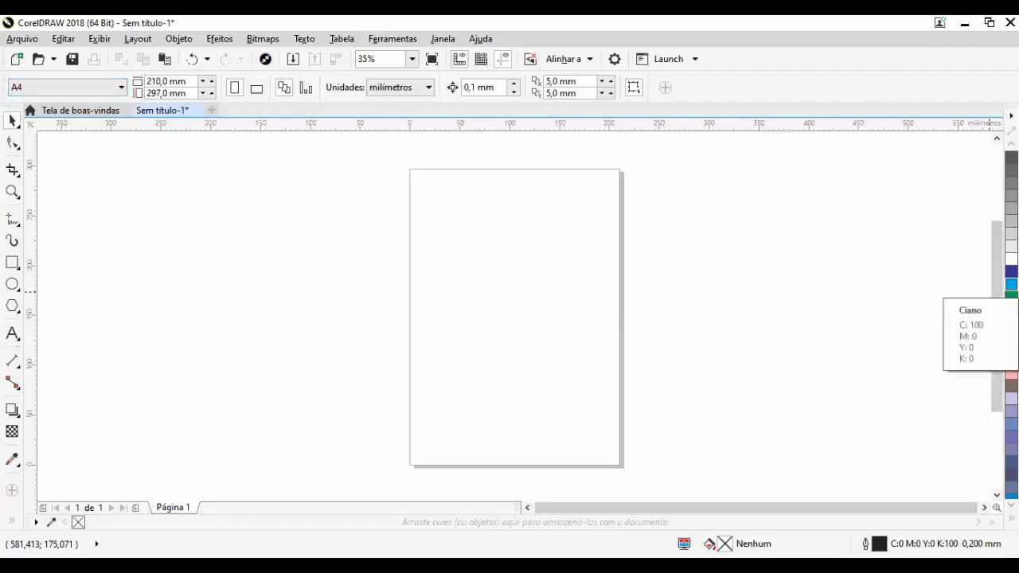
drag(1009, 284, 950, 288)
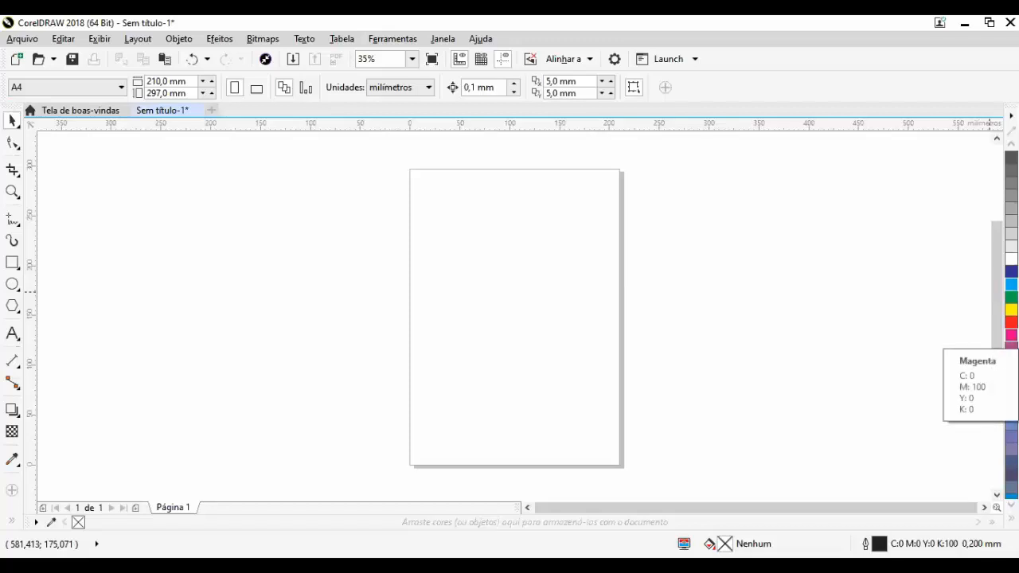
click(1011, 334)
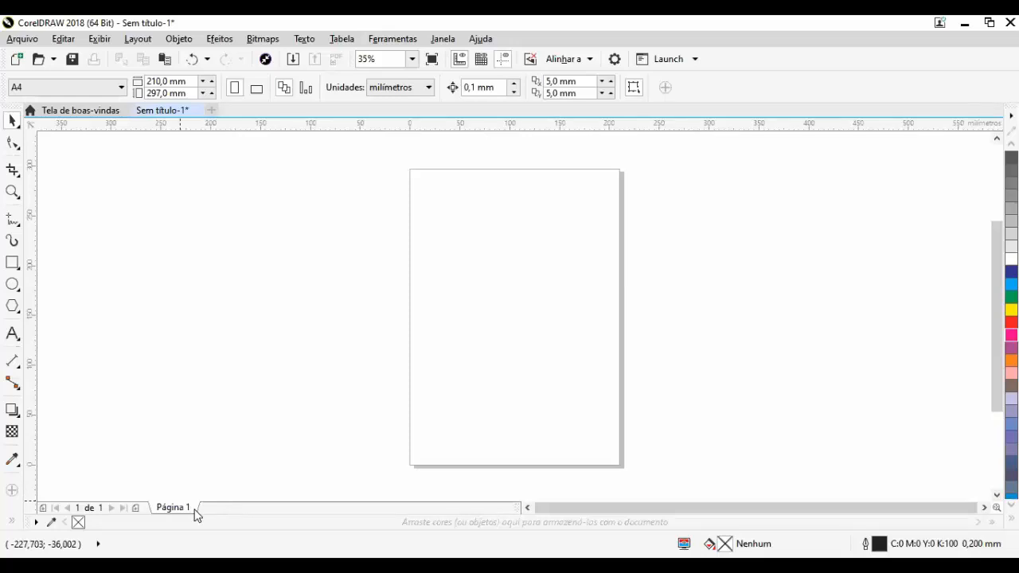
- Add two new pages to the document after page 1
click(135, 508)
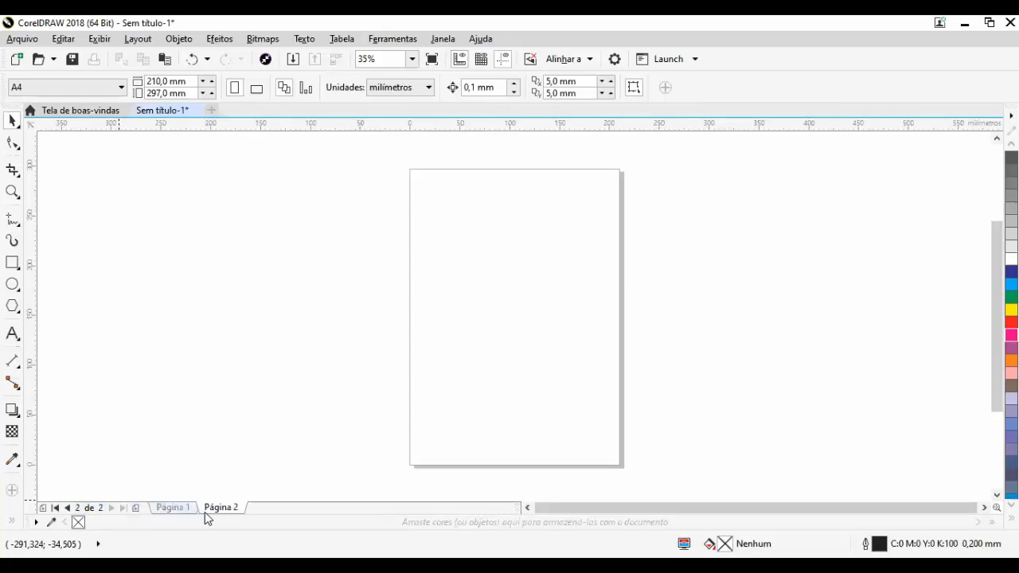
click(135, 508)
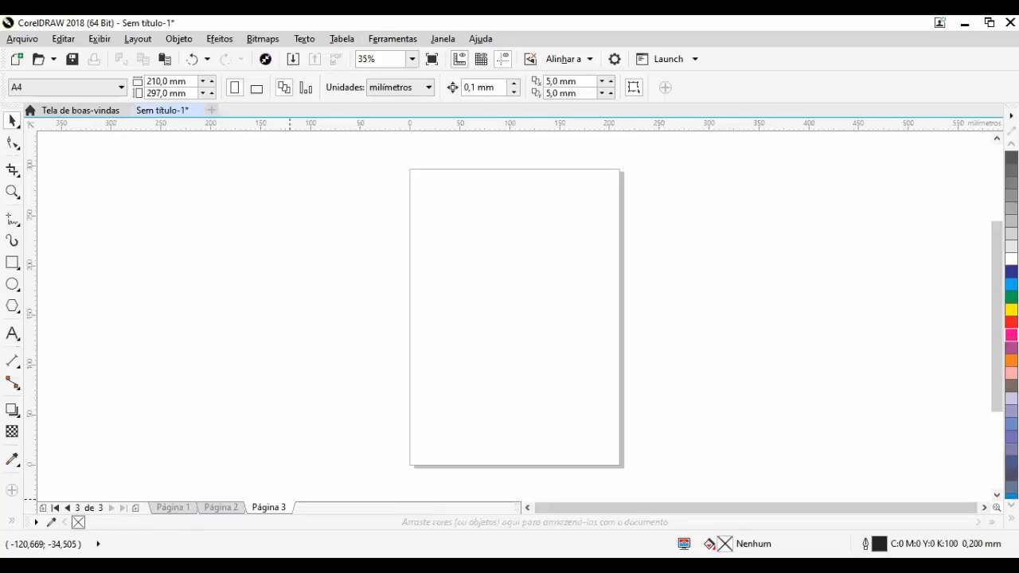
- Move back and forth between pages 1, 2 and 3 to view each one, ending on page 1
click(223, 509)
click(181, 510)
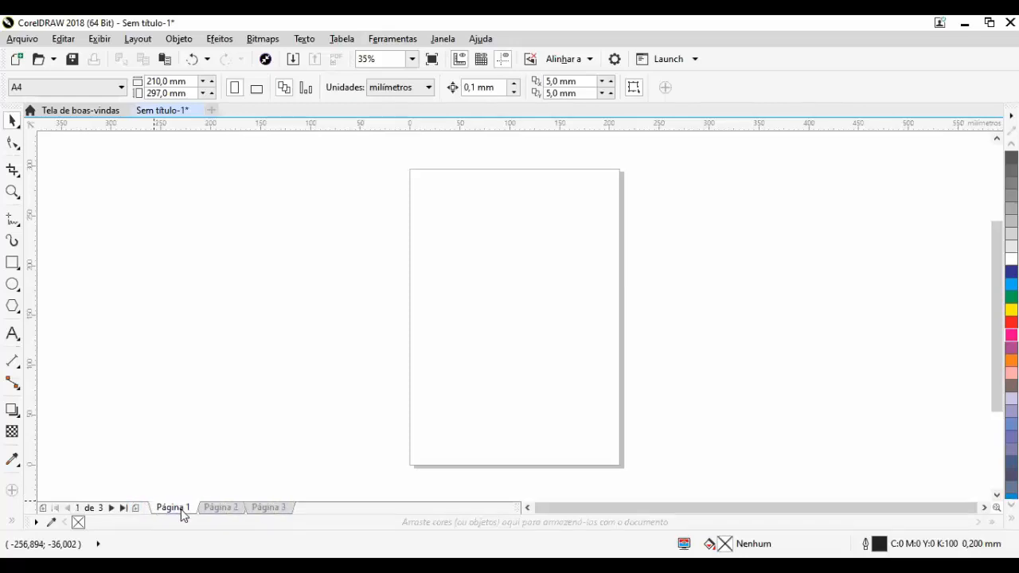
click(271, 508)
click(231, 510)
click(185, 513)
click(112, 508)
click(111, 508)
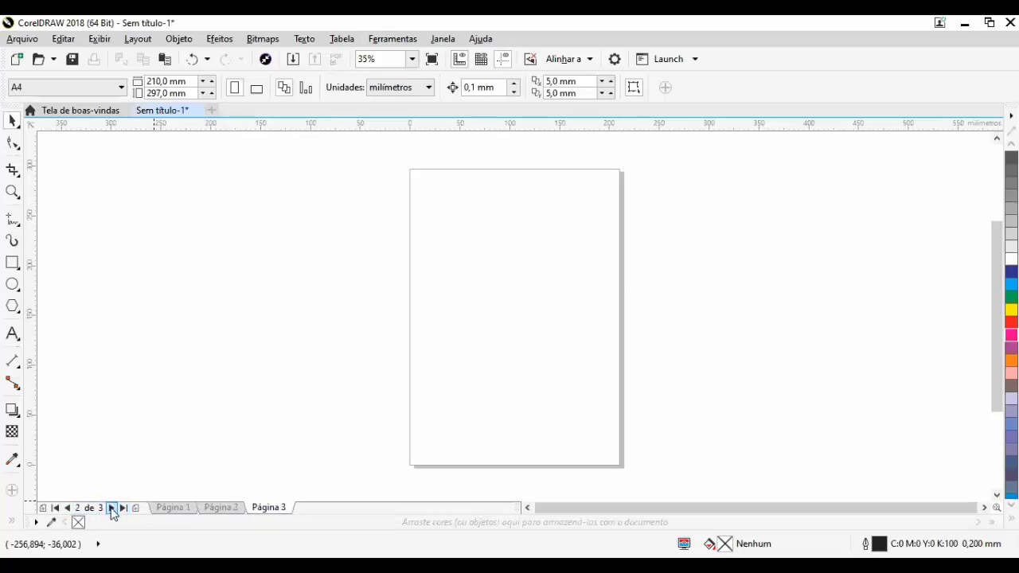
click(68, 508)
click(69, 507)
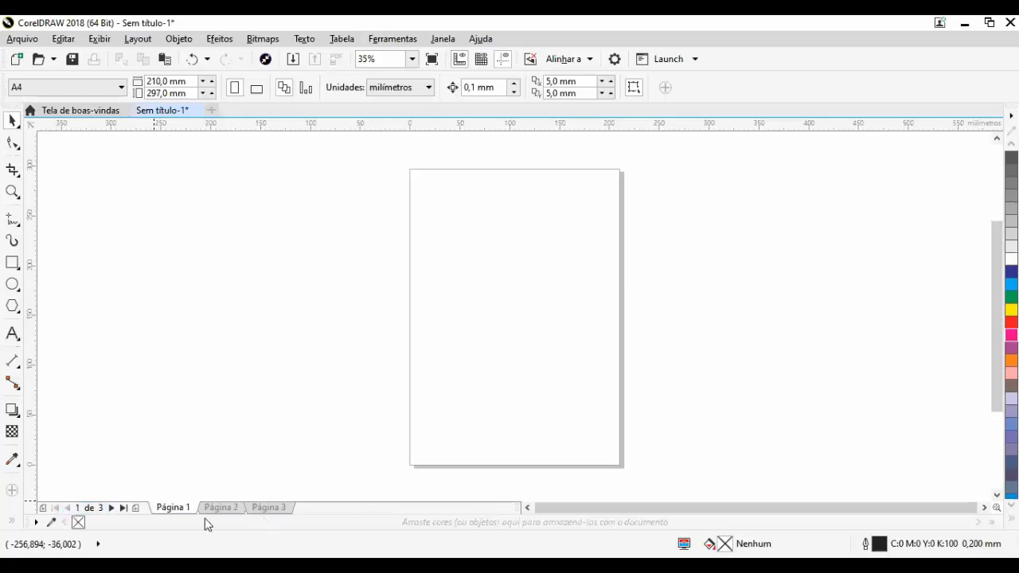
click(112, 507)
click(111, 508)
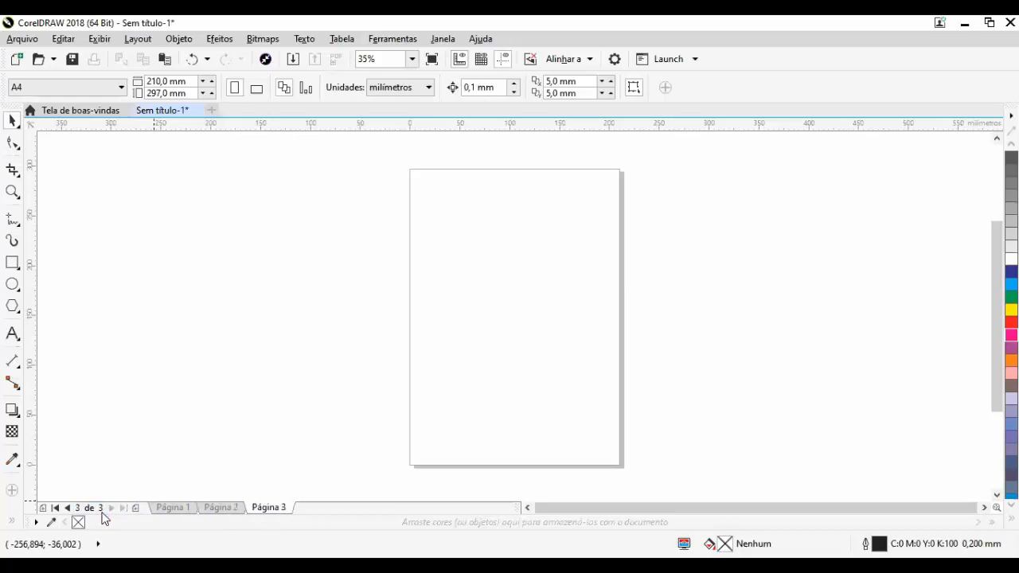
click(68, 508)
click(69, 508)
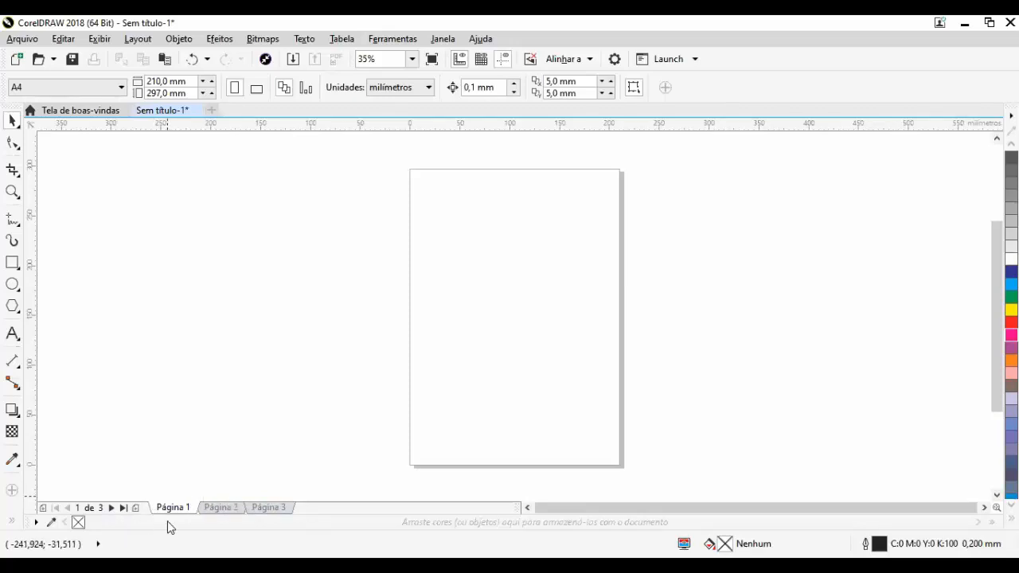
- Rename page 3 as TESTE
right_click(270, 509)
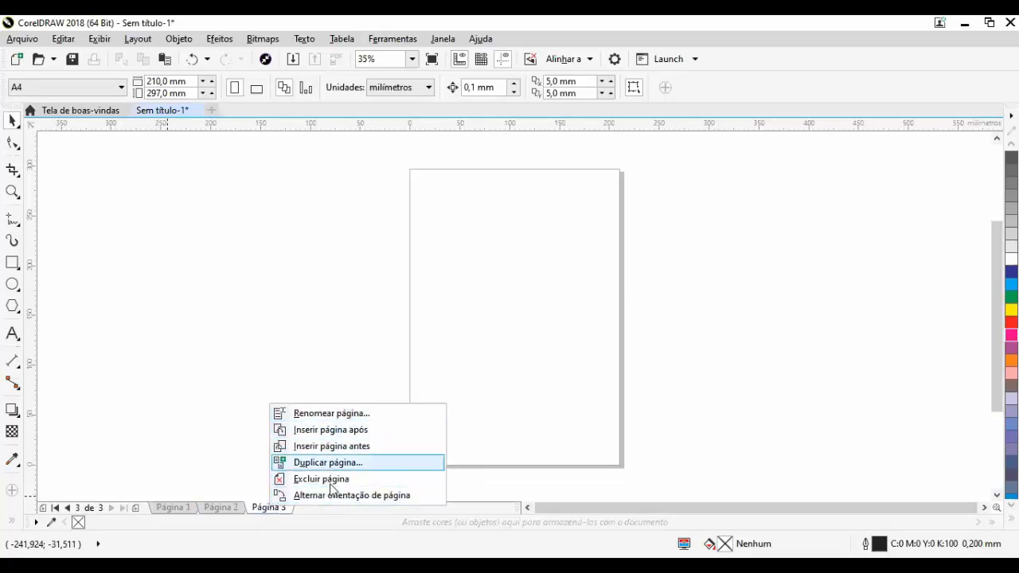
click(346, 415)
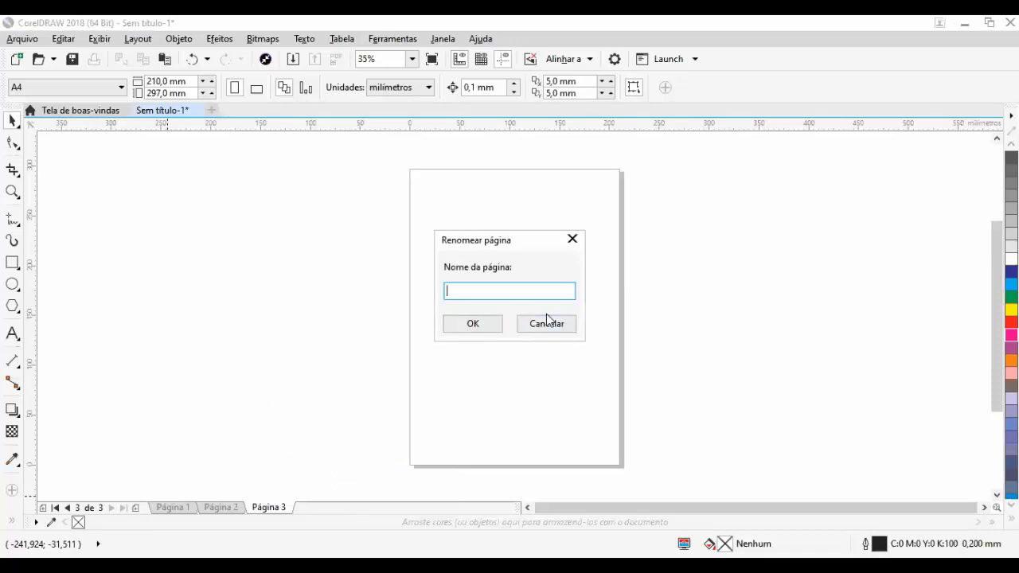
text(TESTE)
click(486, 328)
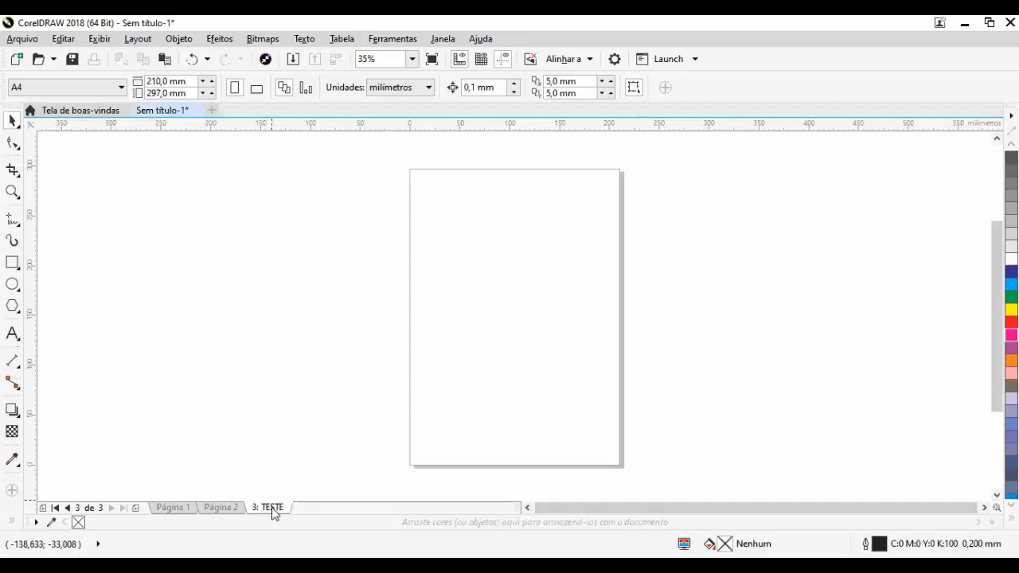
- Delete the TESTE page and page 2, keeping only page 1 in the document
right_click(270, 508)
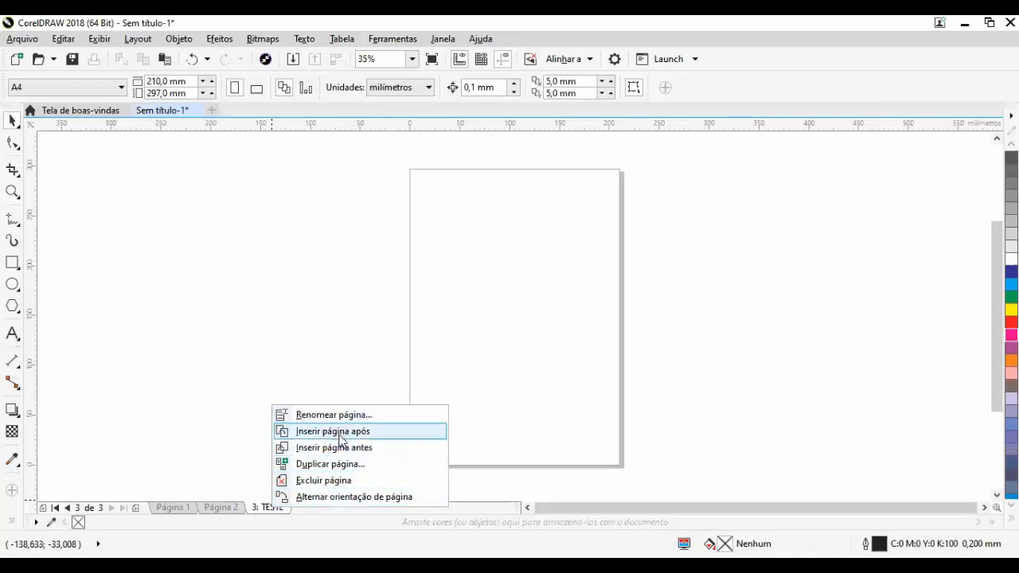
click(329, 480)
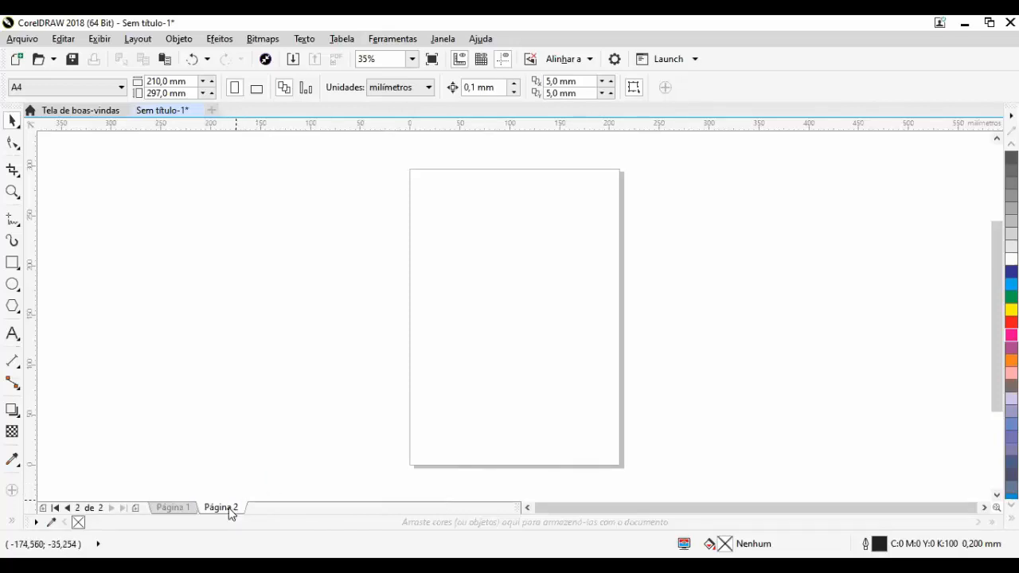
right_click(230, 511)
click(296, 481)
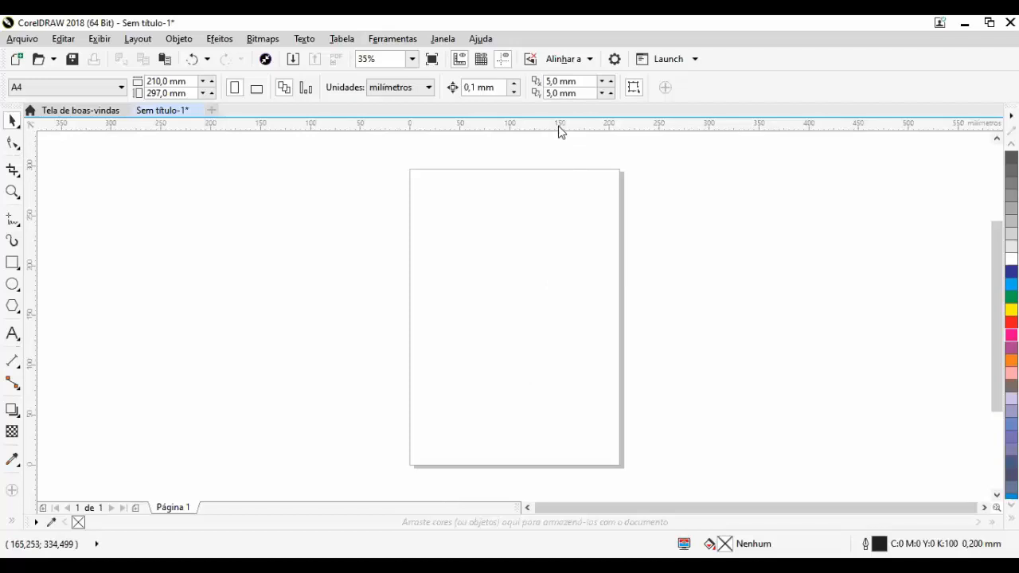
- Place a horizontal guideline near the page's upper edge, at a height of about 278 mm
mouse_move(548, 129)
mouse_down()
mouse_move(541, 230)
mouse_move(539, 187)
mouse_move(539, 225)
mouse_move(531, 191)
mouse_move(528, 230)
mouse_move(523, 188)
mouse_up()
click(544, 188)
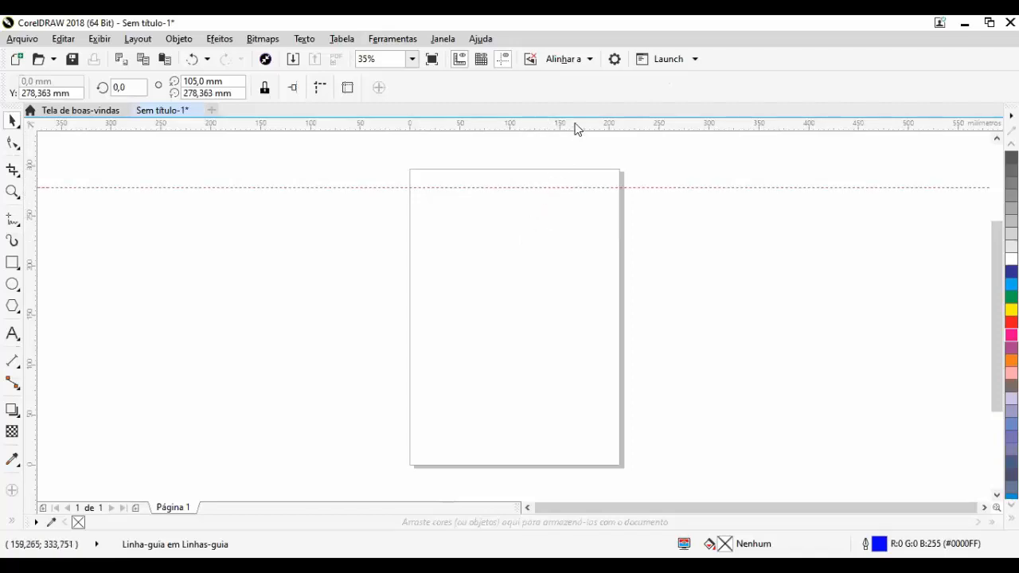
- Complete the page margins with a horizontal guideline at about 16 mm and vertical guidelines at about 17 mm and 193 mm
drag(577, 128, 545, 448)
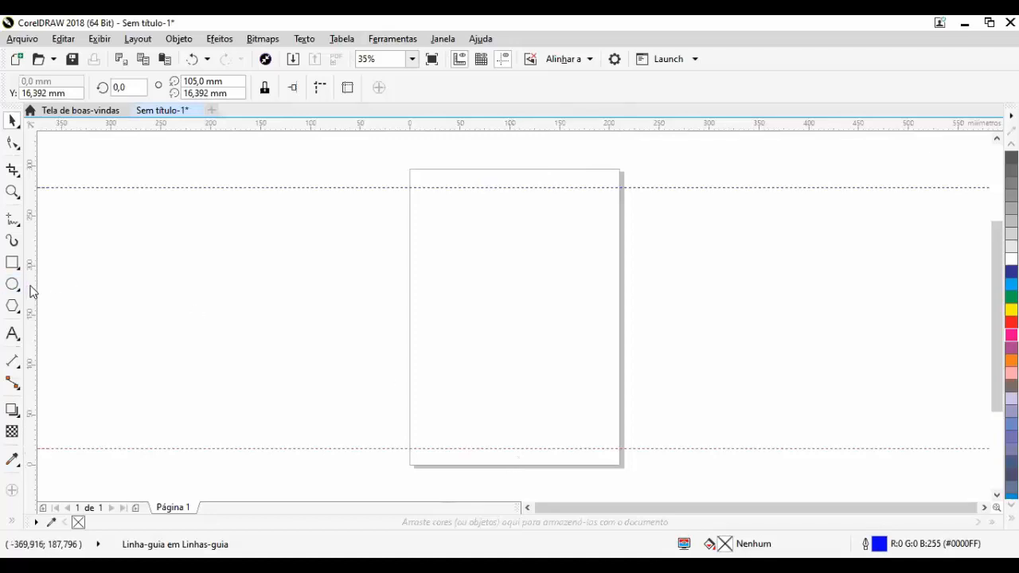
drag(32, 292, 428, 342)
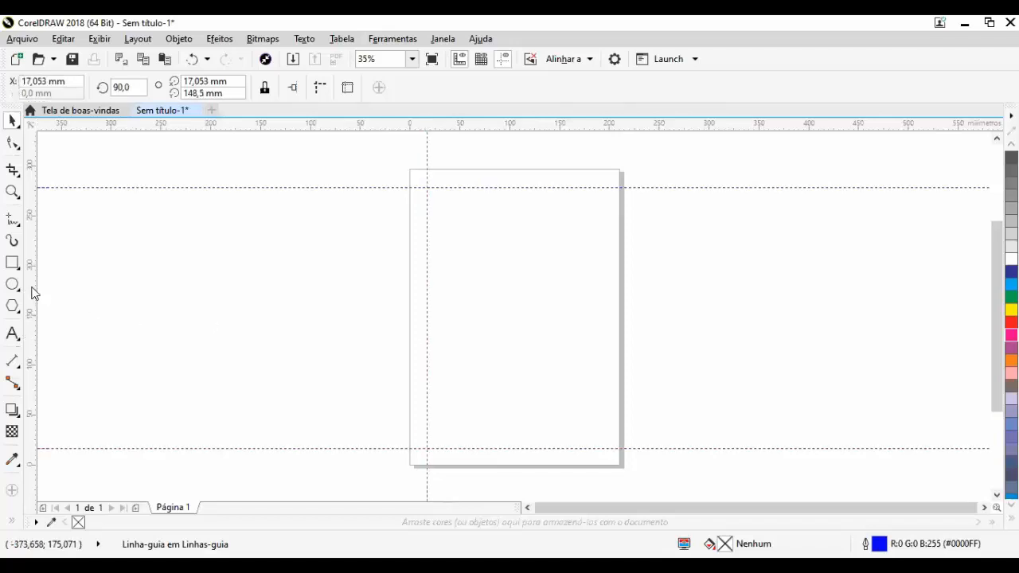
drag(33, 289, 603, 350)
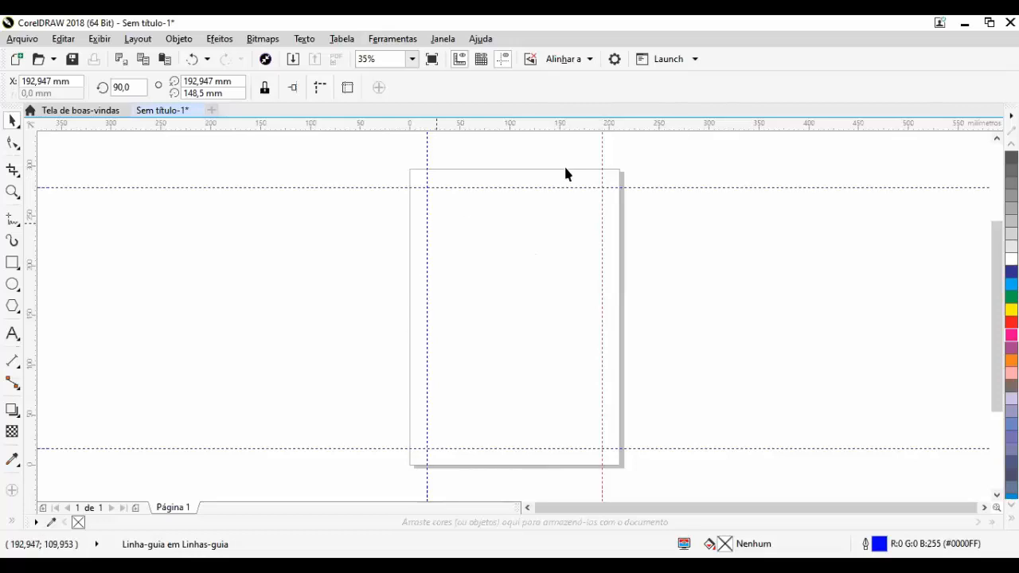
- Add inner guidelines: a horizontal pair above mid-page, another at about 102 and 85 mm, and a vertical pair at about 99 and 111 mm
drag(558, 121, 584, 290)
drag(604, 127, 600, 363)
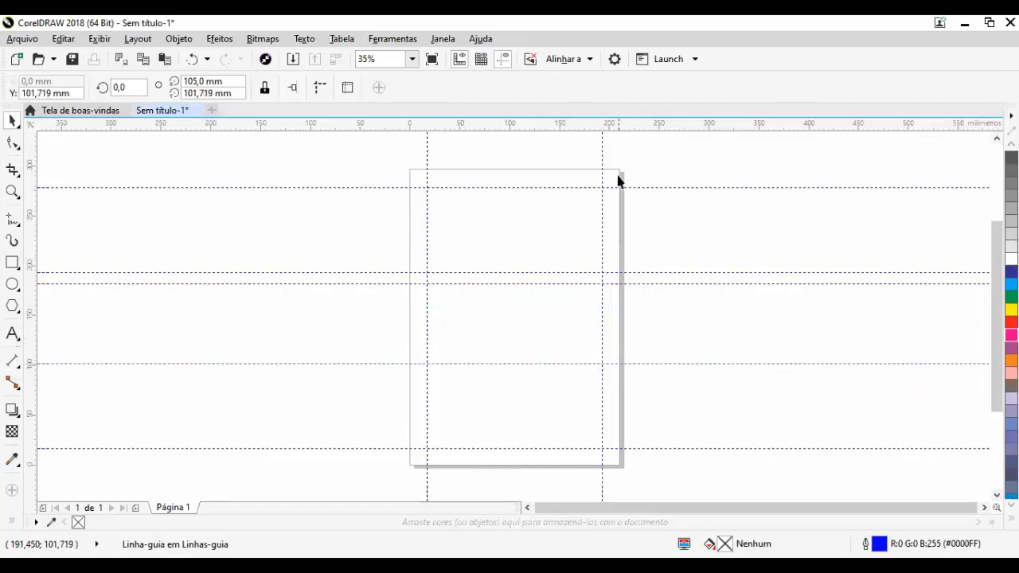
drag(628, 127, 614, 379)
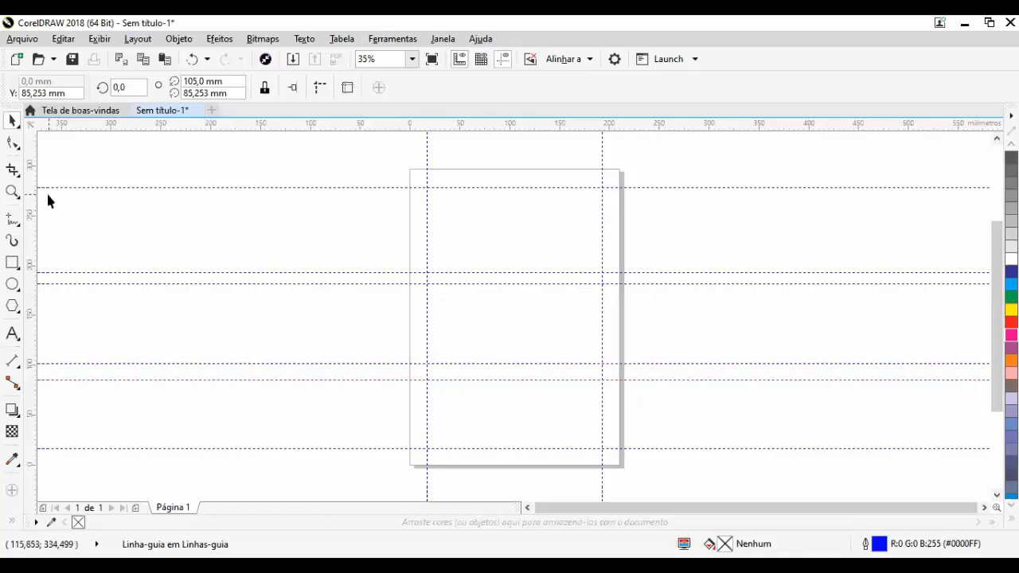
drag(35, 222, 507, 325)
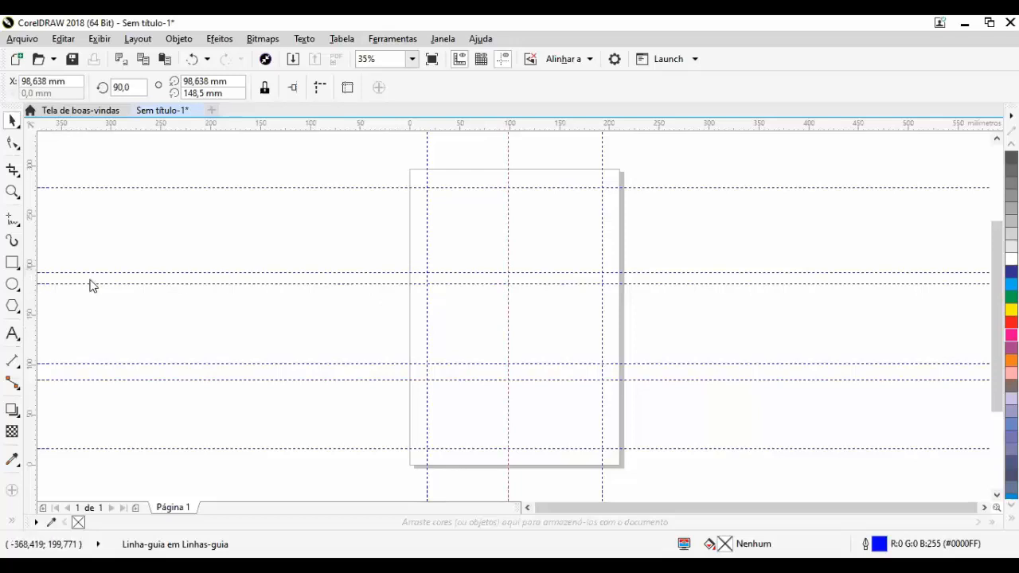
drag(511, 326, 519, 325)
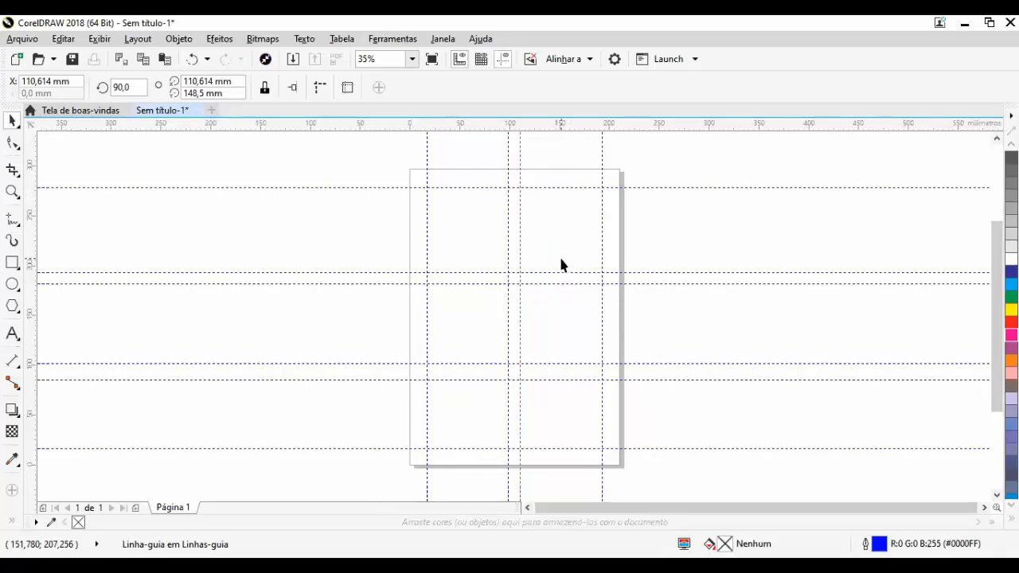
- Draw a rectangle about 176 × 86 mm in the page's top guide area and a paragraph text frame about 82 × 165 mm in the left column
click(13, 265)
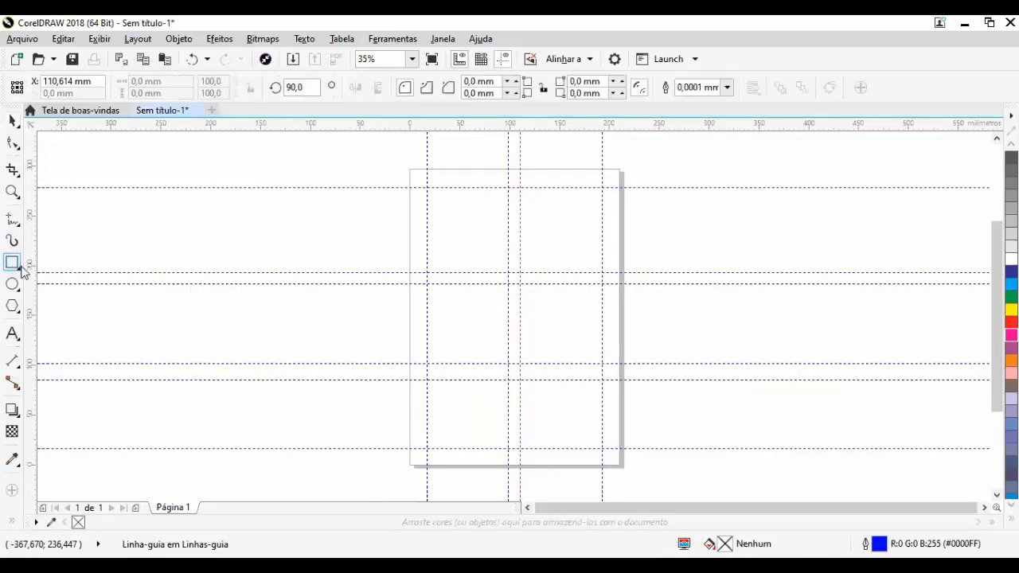
drag(427, 188, 603, 271)
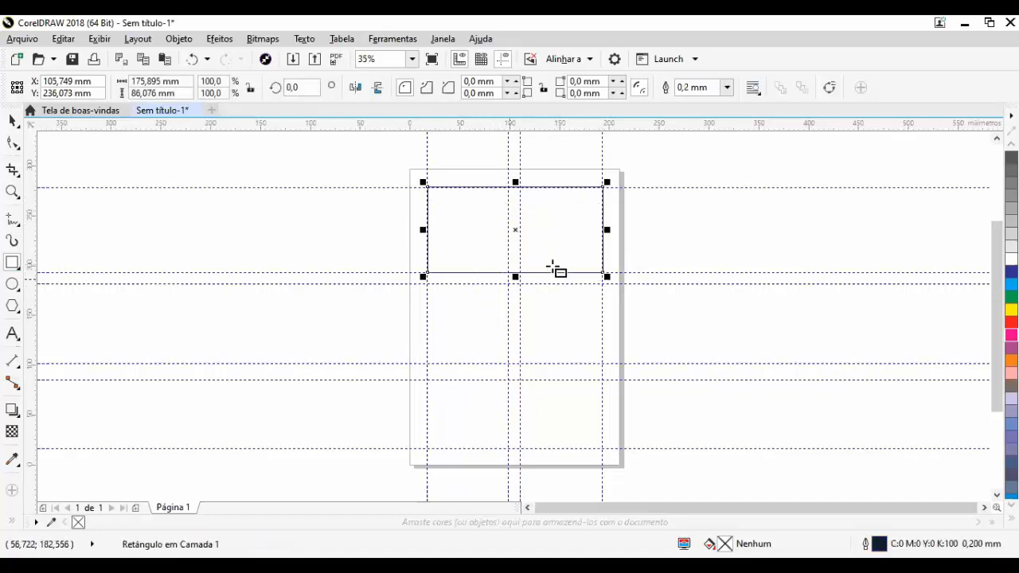
click(13, 336)
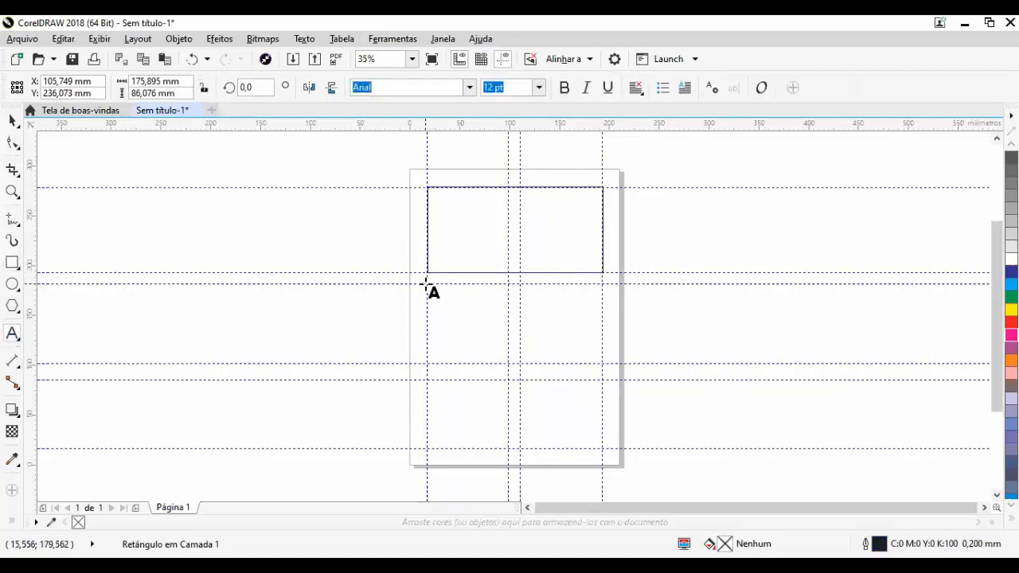
drag(423, 282, 508, 449)
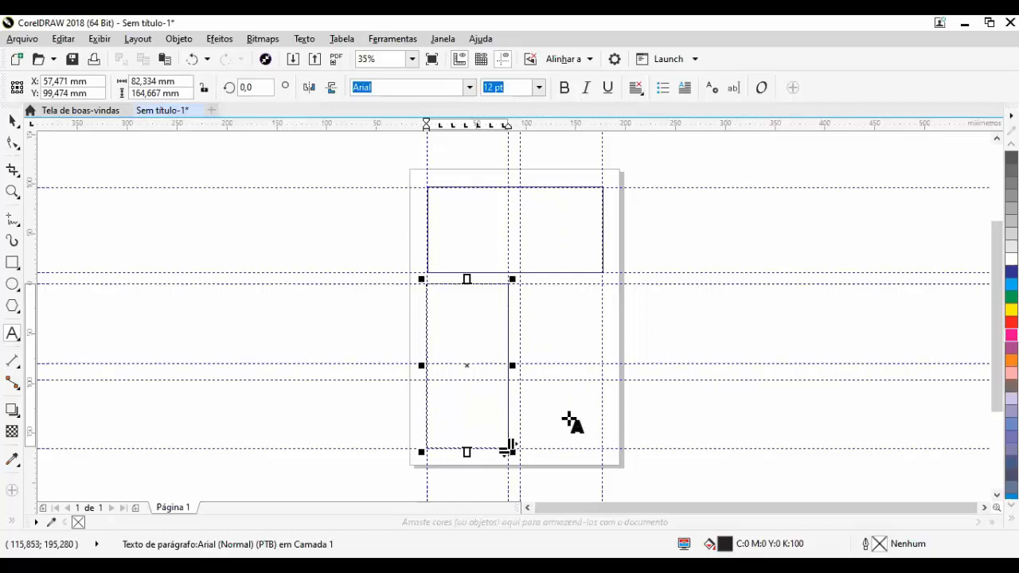
- Draw a rectangle about 84 × 68 mm in the lower guide cell of the page's right column
click(11, 284)
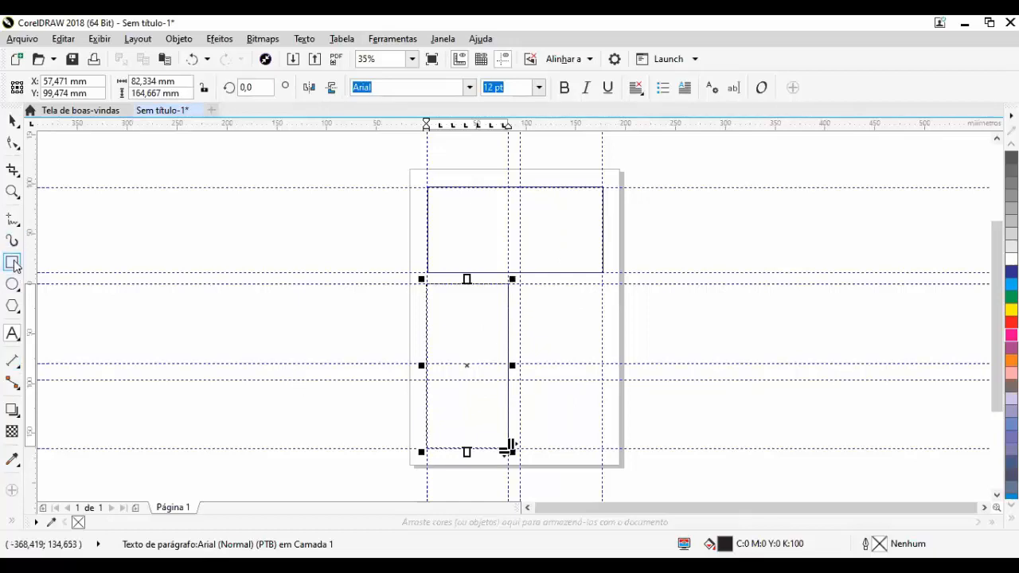
key(F8)
key(F6)
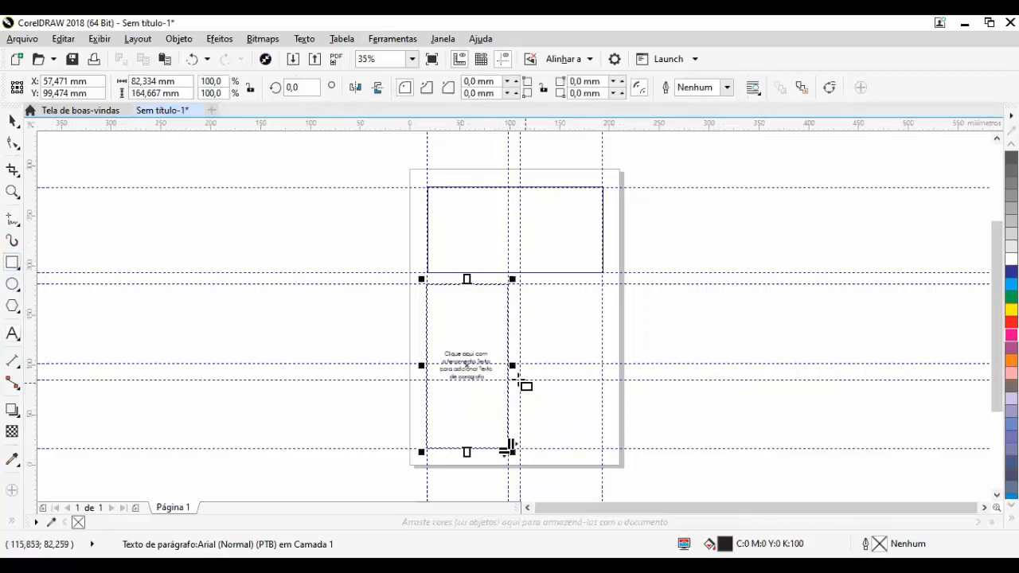
drag(527, 384, 609, 454)
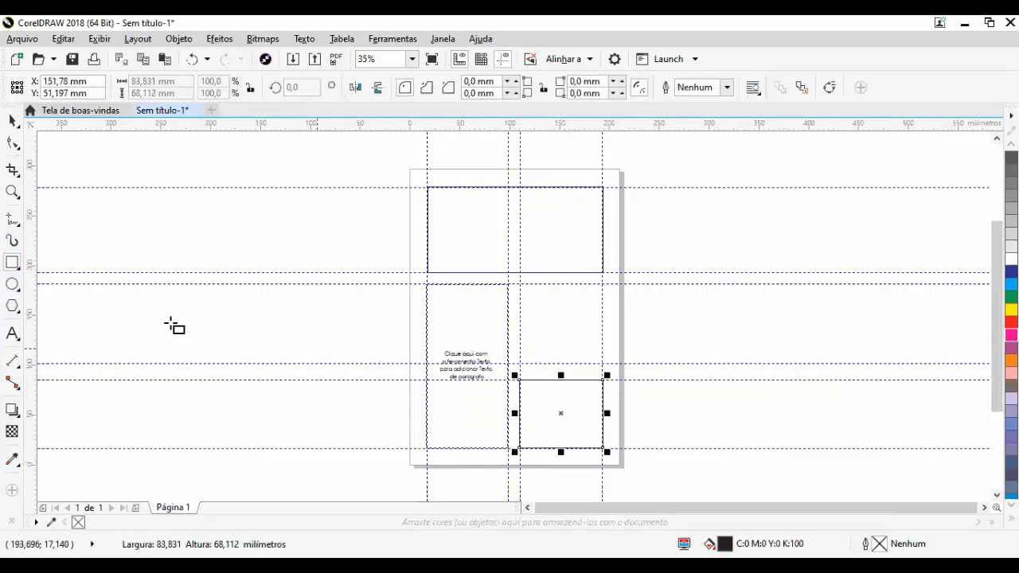
- Add a paragraph text frame about 82 × 82 mm in the right column above the small rectangle, and deselect it
click(12, 334)
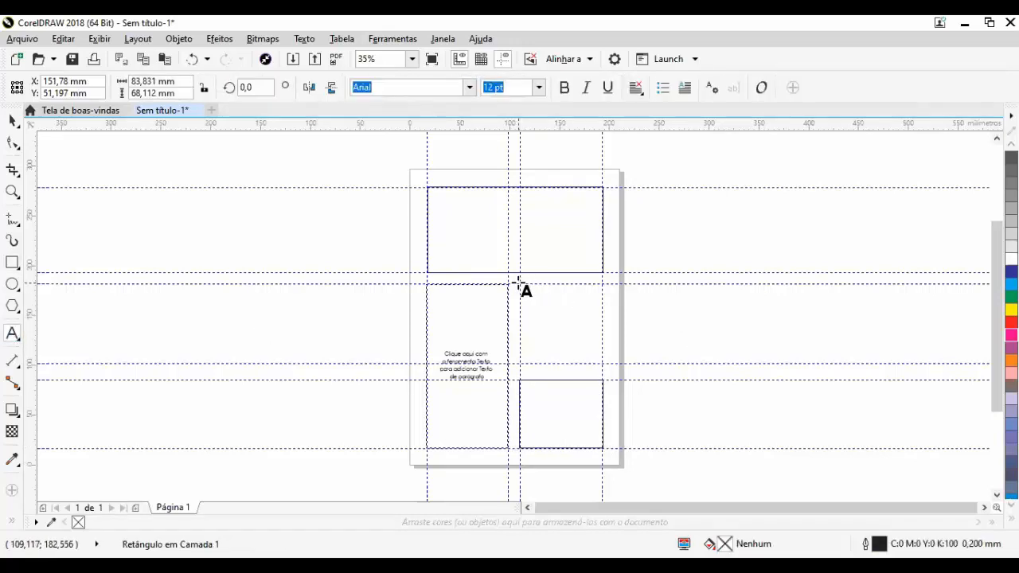
drag(519, 283, 602, 365)
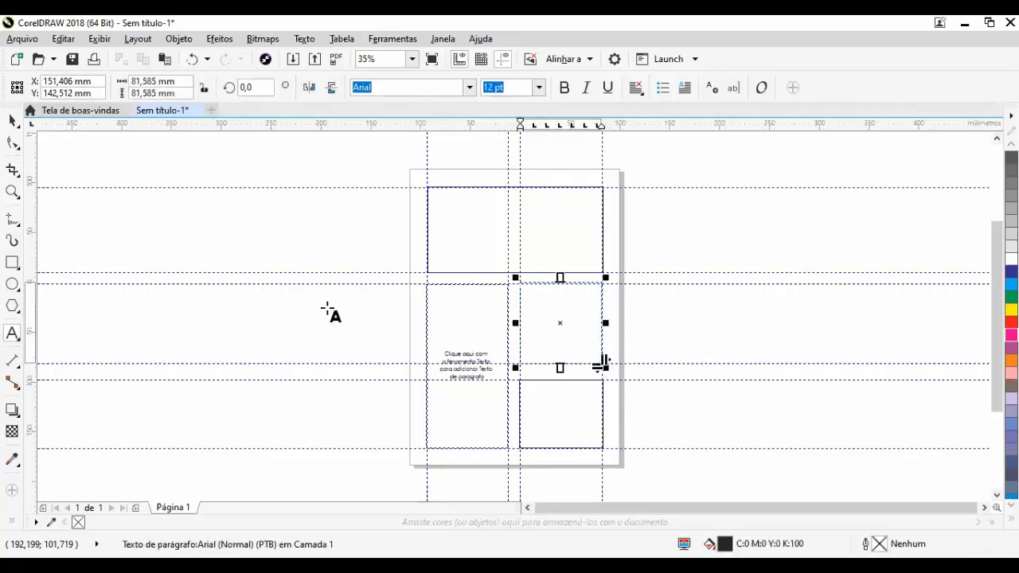
click(14, 122)
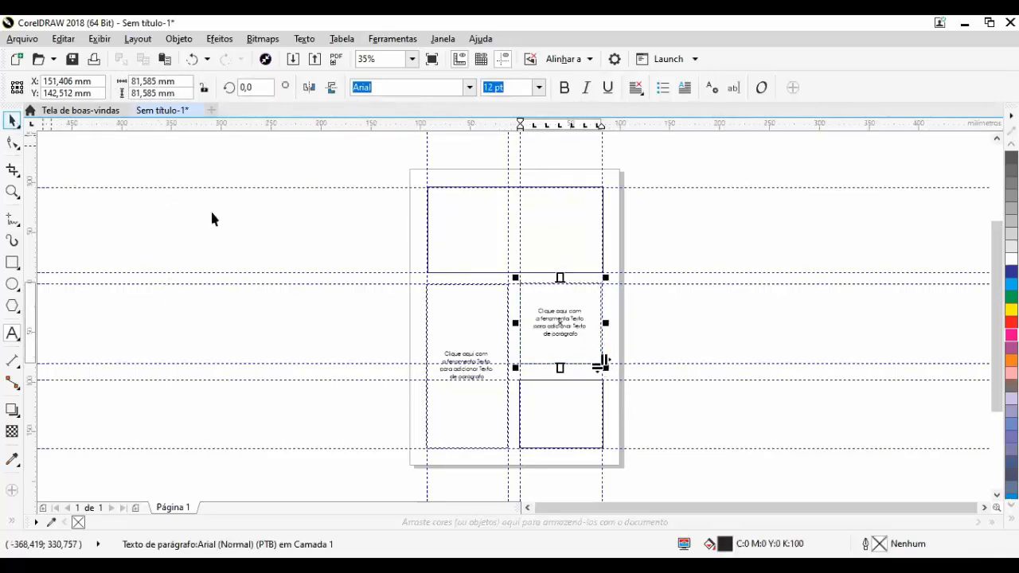
click(689, 339)
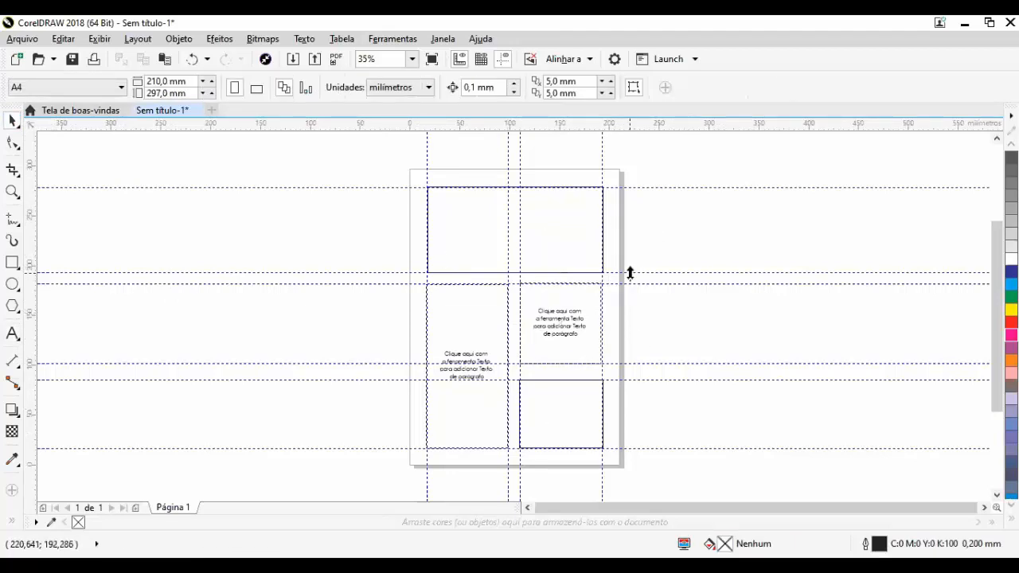
- Go through the layout blocks one by one: the top rectangle, both text frames and the lower right rectangle
click(557, 272)
click(490, 320)
click(580, 328)
click(590, 419)
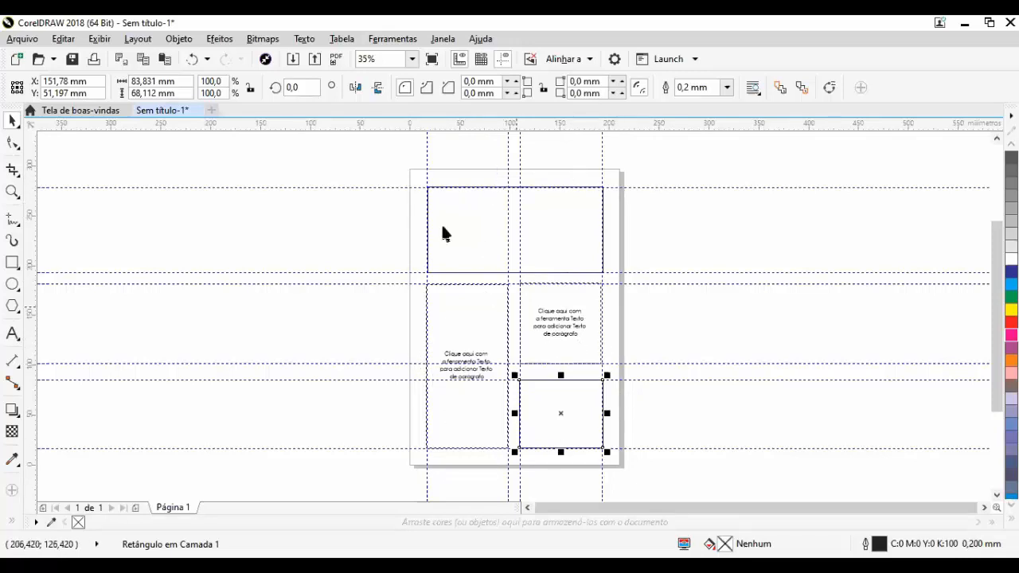
- Set the X position of the left margin's vertical guideline to 5 mm
click(428, 150)
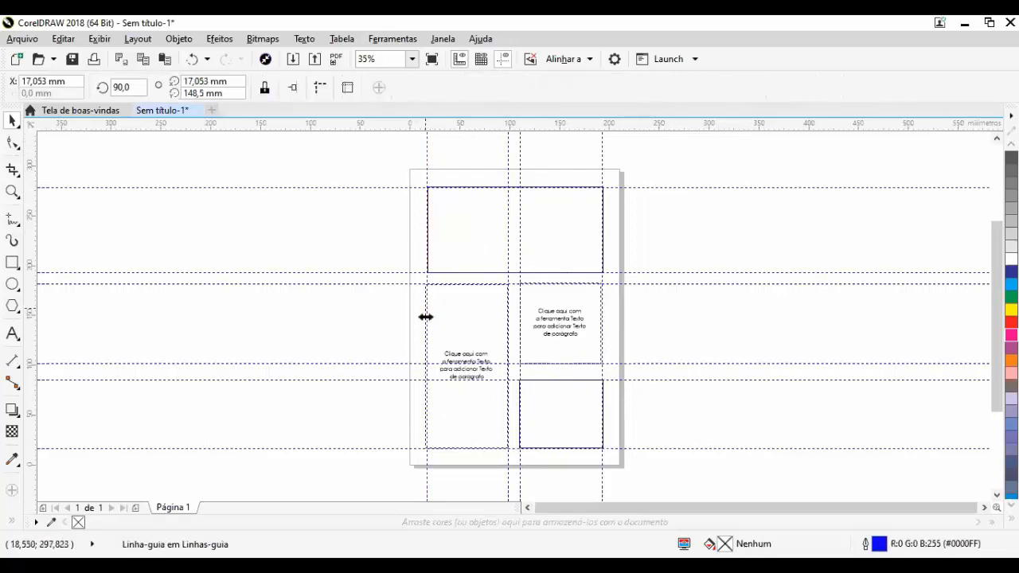
click(75, 81)
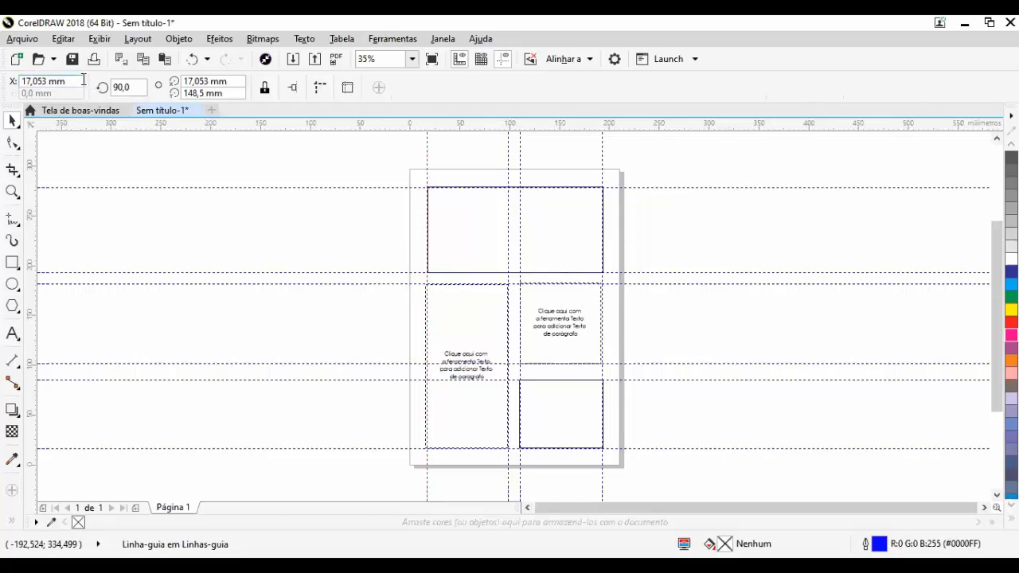
drag(72, 81, 7, 70)
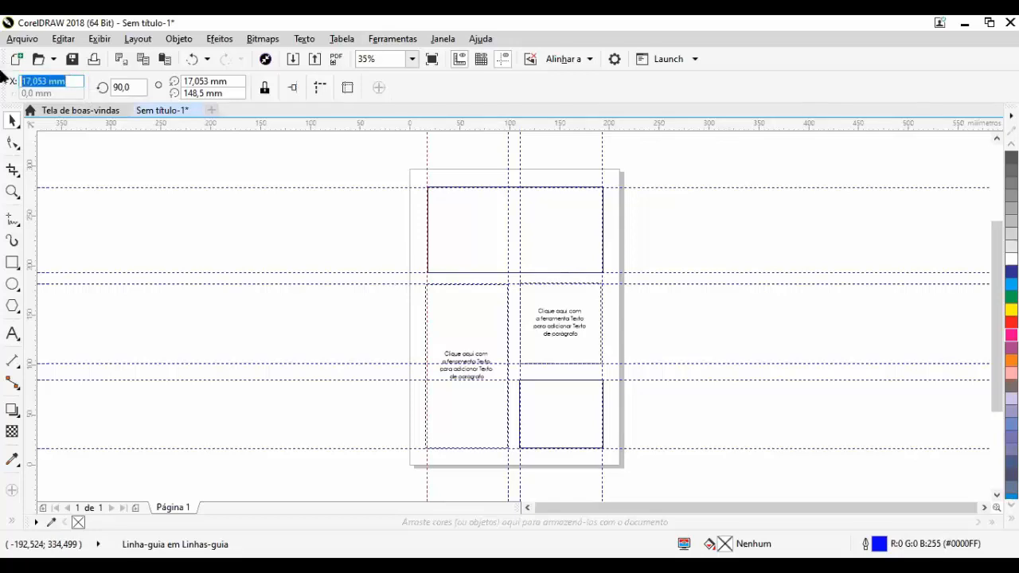
text(5)
key(Return)
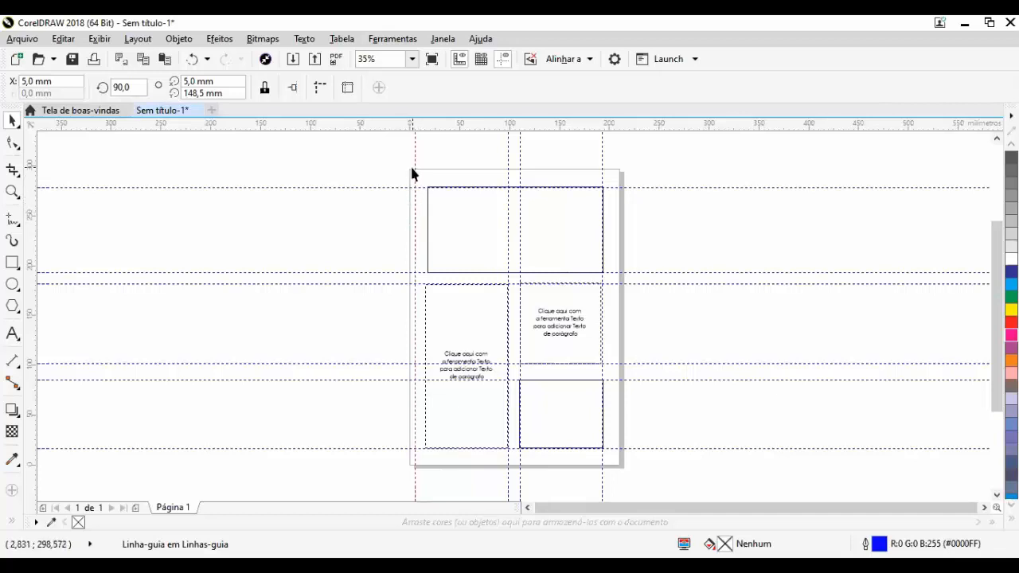
- Examine the moved left margin guideline at the page's upper-left corner at several magnifications, ending at 300%
scroll(412, 172, up, 5)
scroll(411, 173, down, 4)
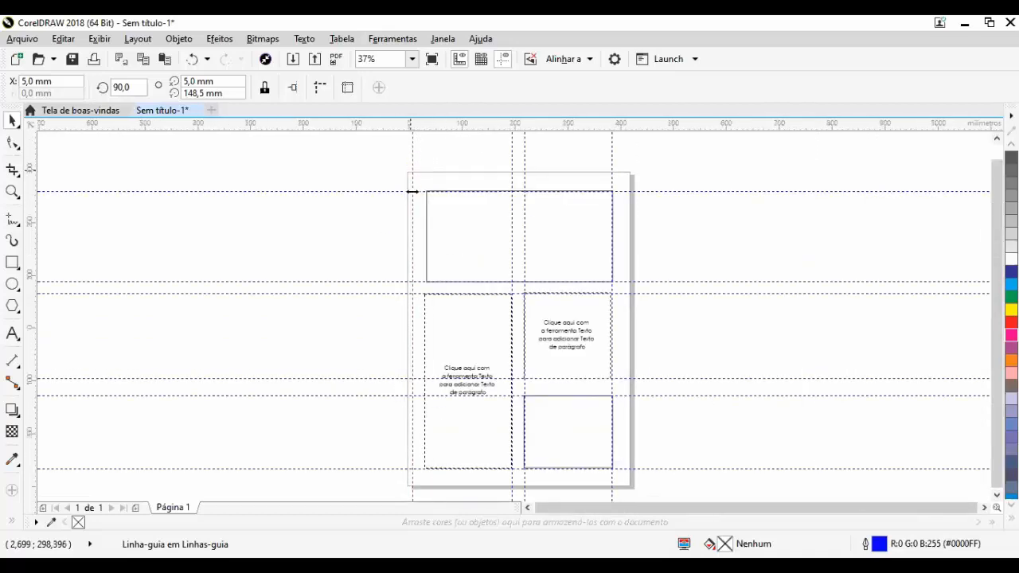
scroll(409, 173, down, 1)
scroll(405, 175, up, 2)
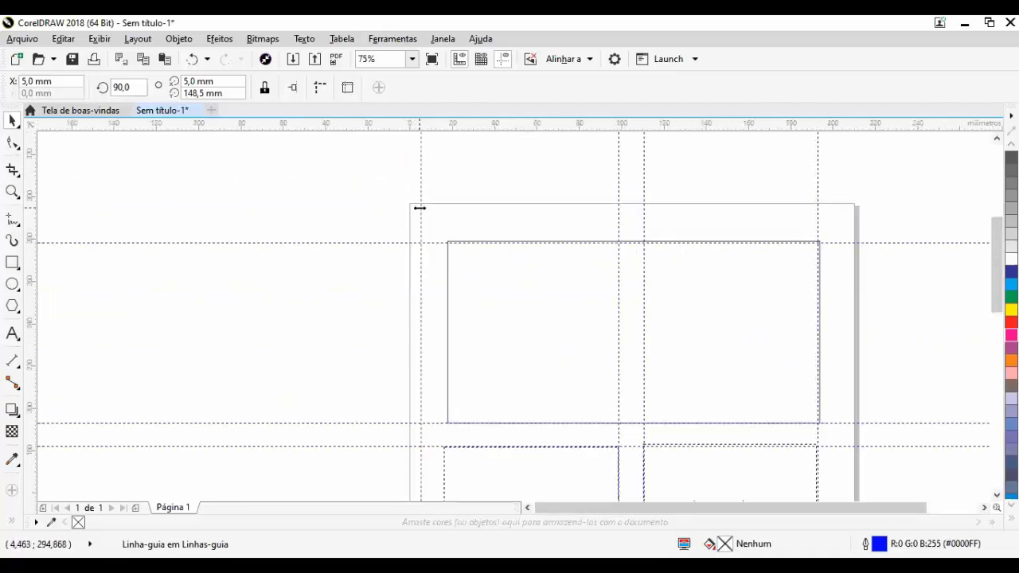
scroll(417, 205, up, 1)
scroll(414, 202, down, 3)
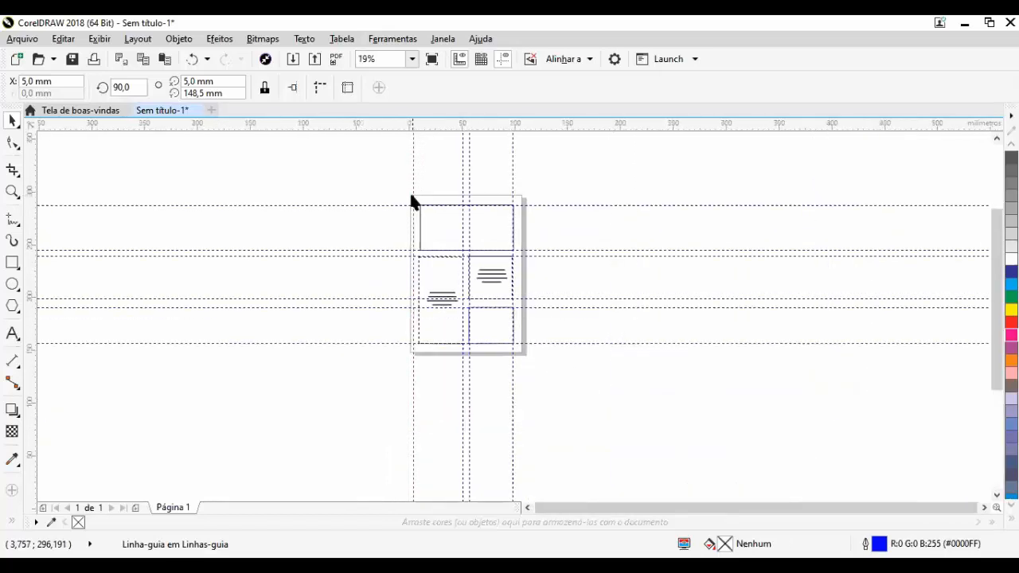
scroll(412, 201, up, 1)
scroll(412, 201, down, 1)
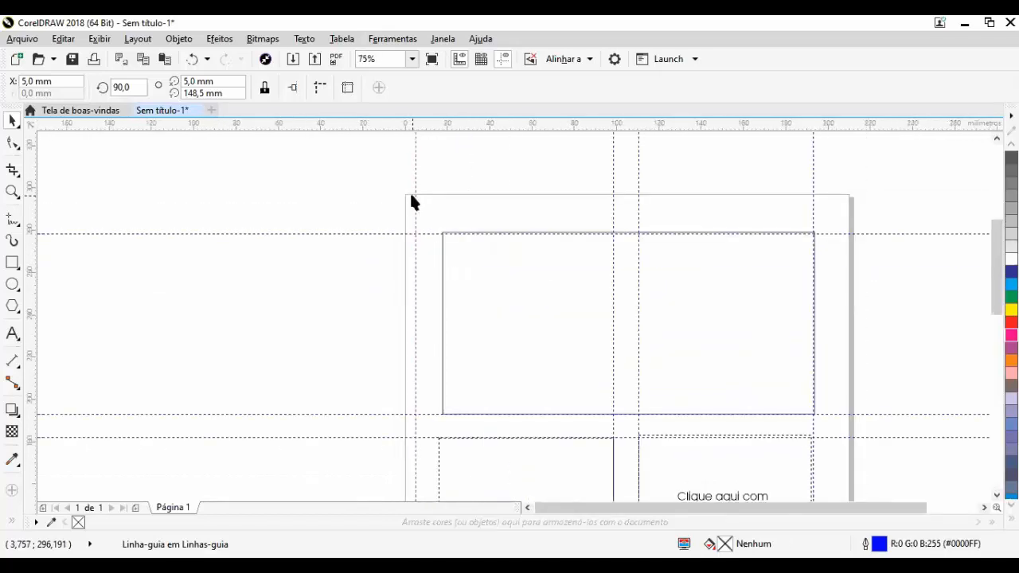
scroll(410, 201, up, 2)
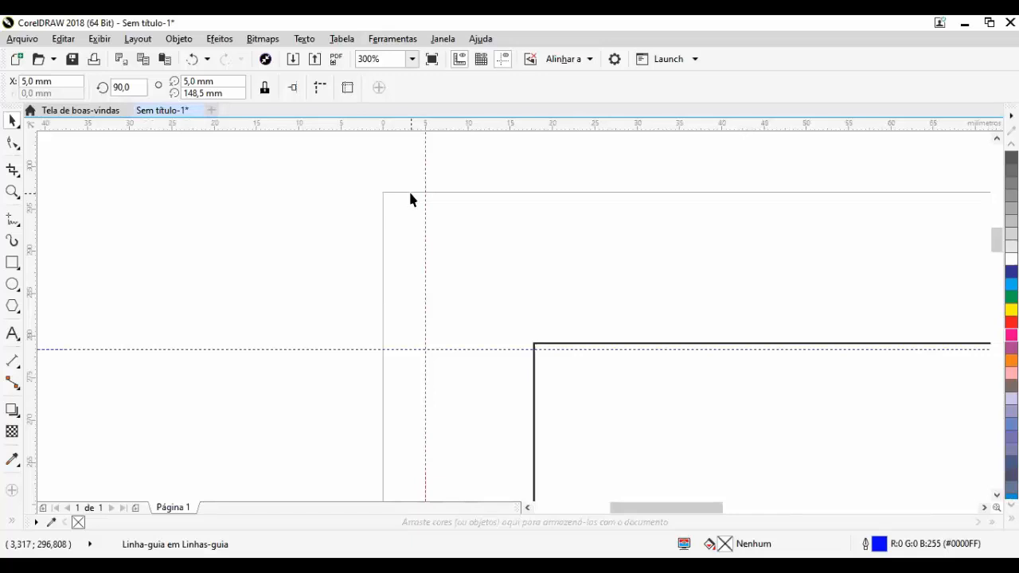
- Use the Zoom tool to magnify the page corner to 600%, reduce the view to 37% and enlarge it again to 75%
click(16, 200)
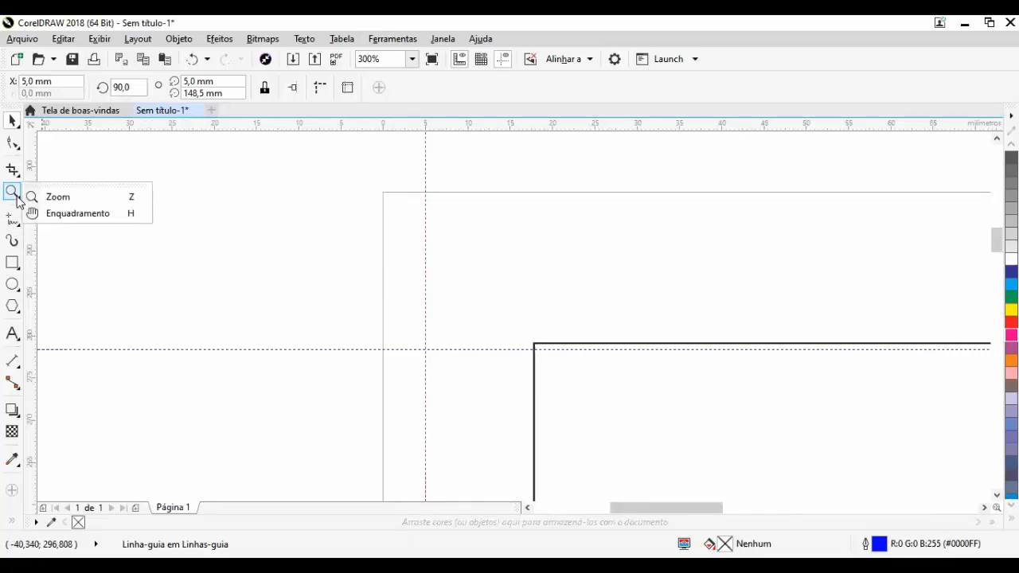
click(59, 199)
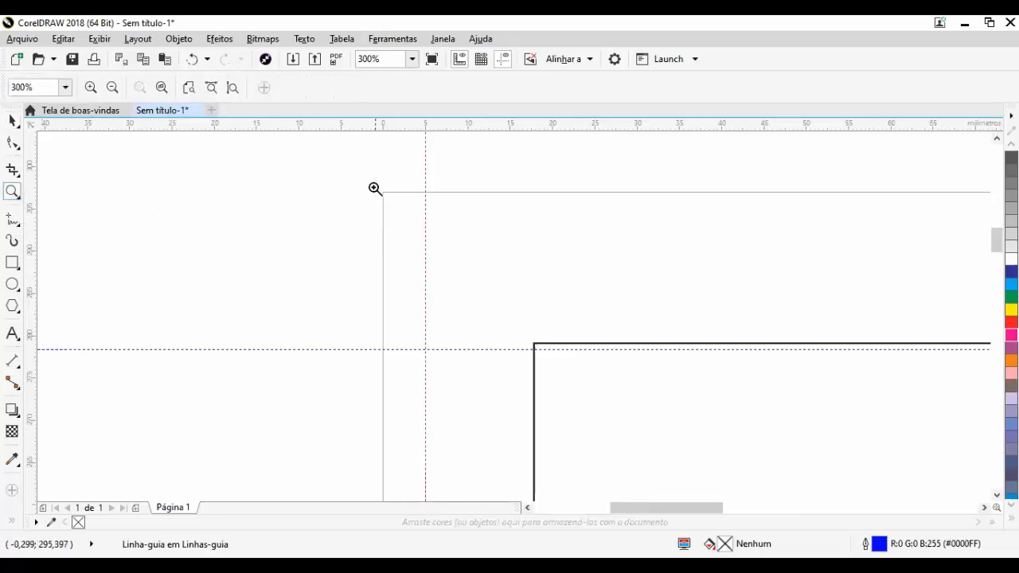
click(449, 282)
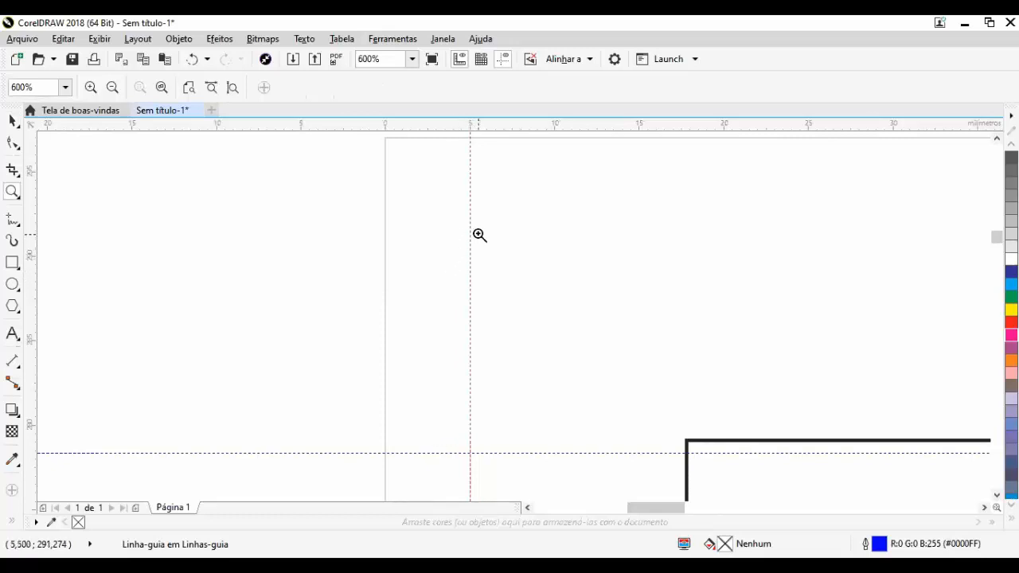
click(113, 88)
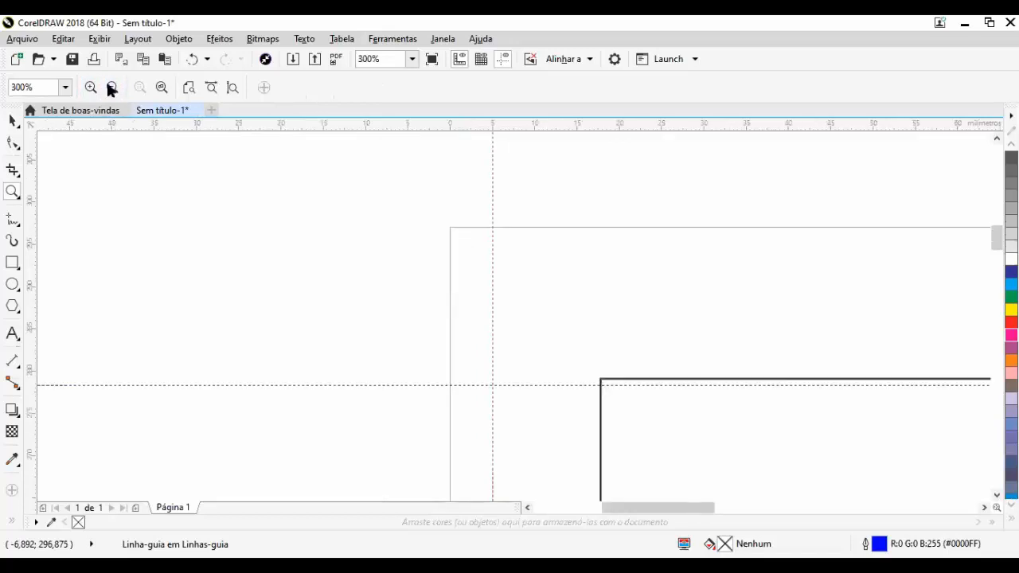
click(114, 88)
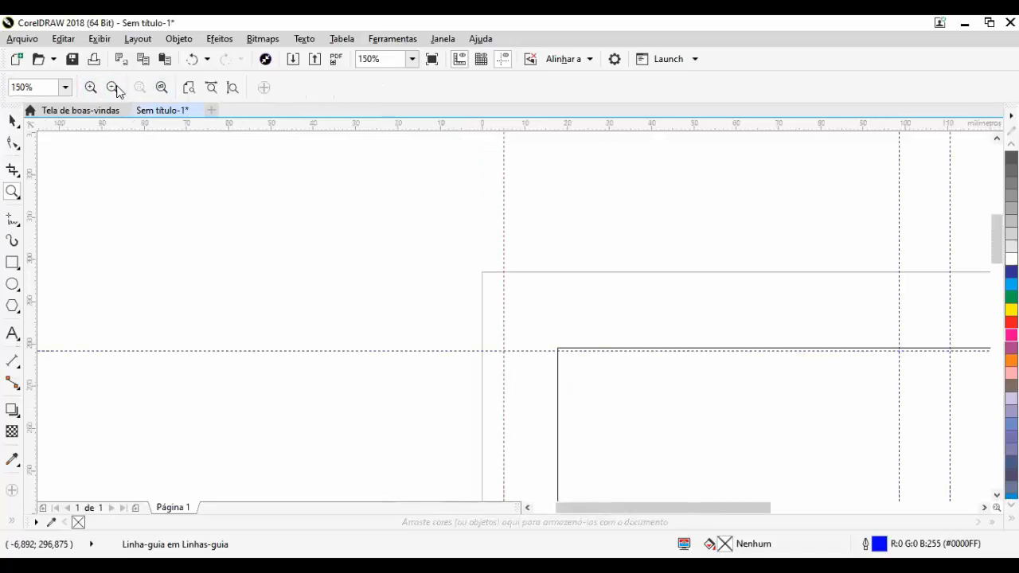
click(113, 87)
click(113, 88)
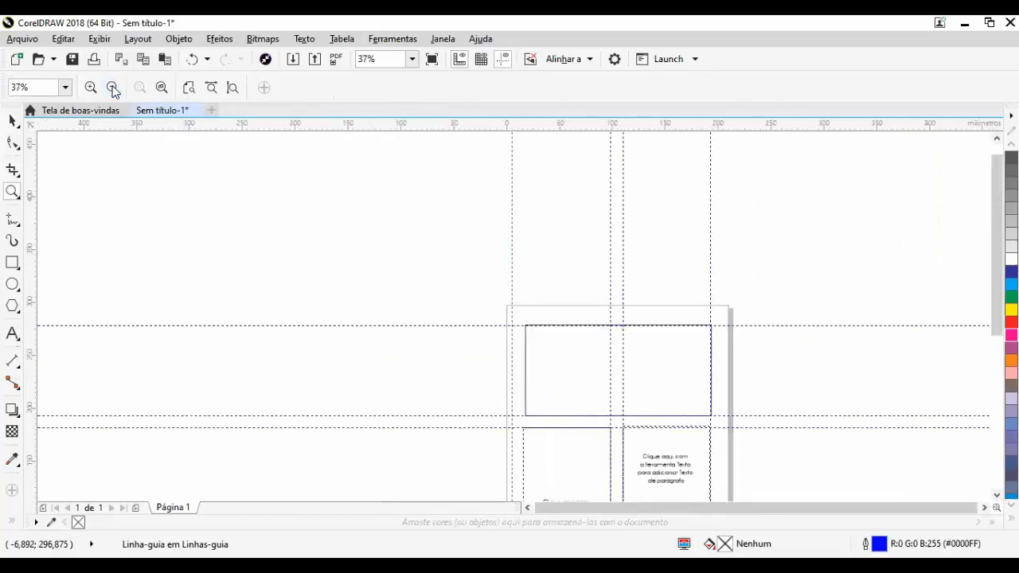
click(91, 88)
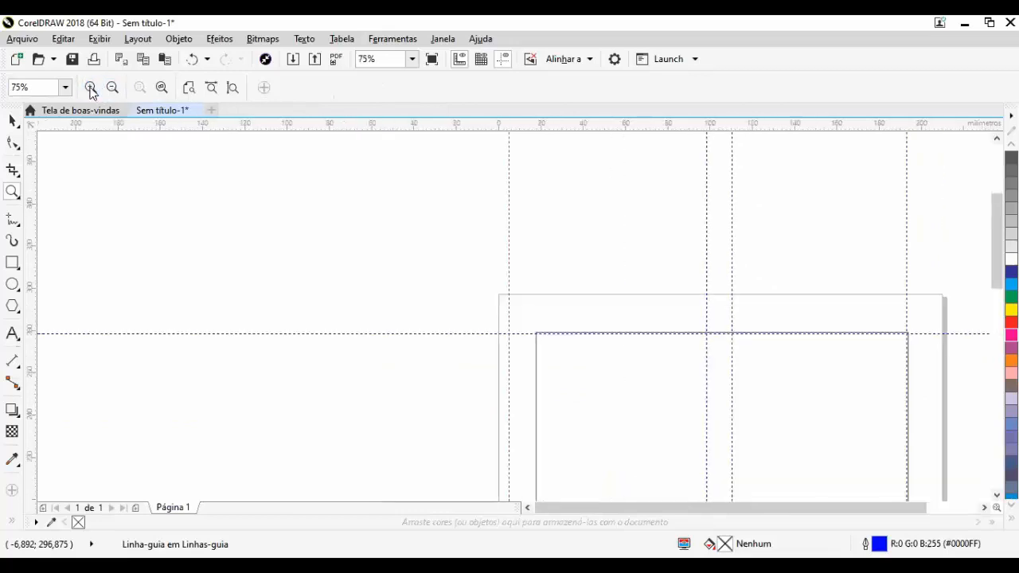
- Magnify the page's upper-left corner to 300% with the Zoom tool and return to the Pick tool
click(91, 89)
click(91, 89)
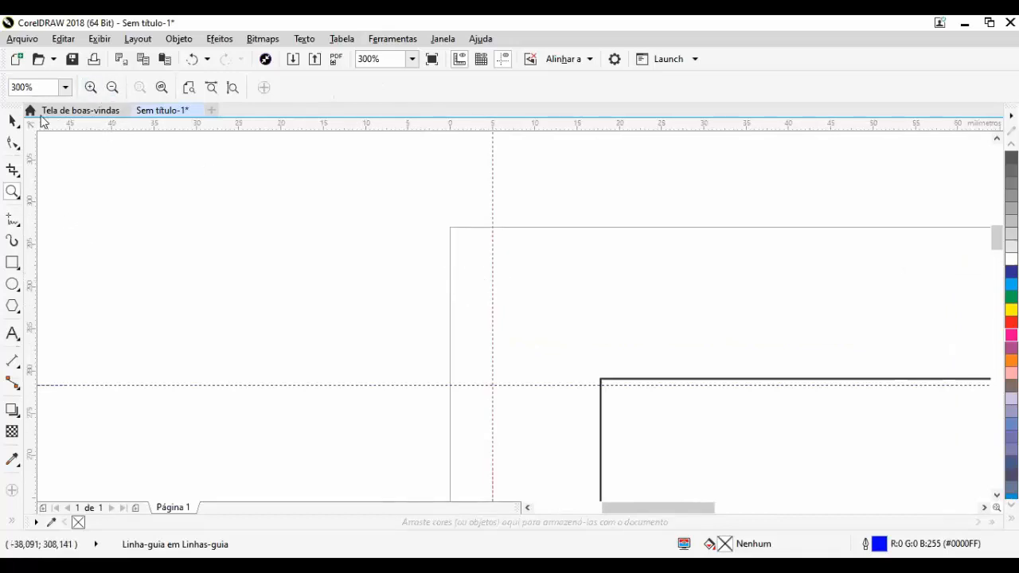
key(space)
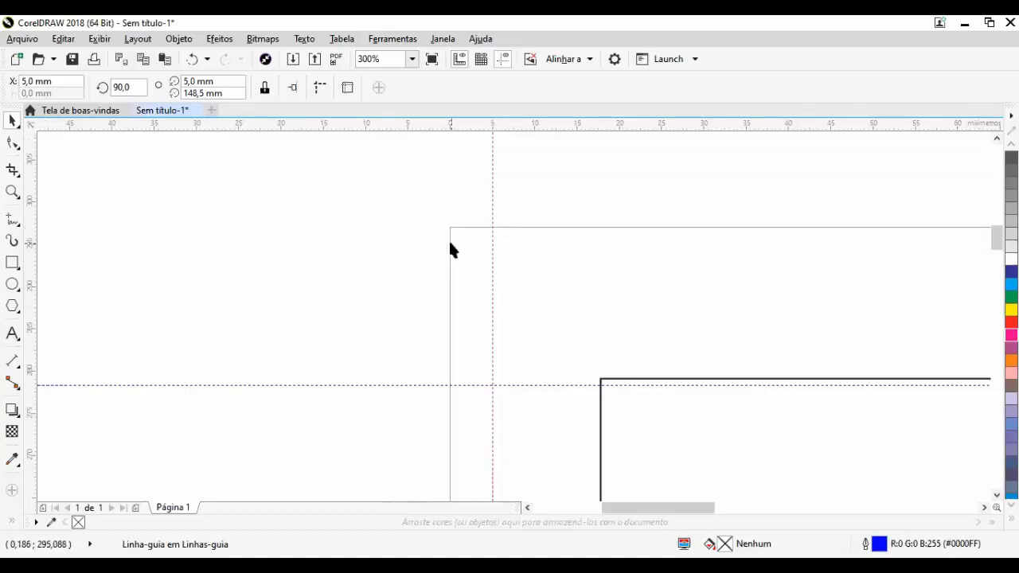
- Set the X position of the right margin's vertical guideline to 215 mm
scroll(525, 258, down, 8)
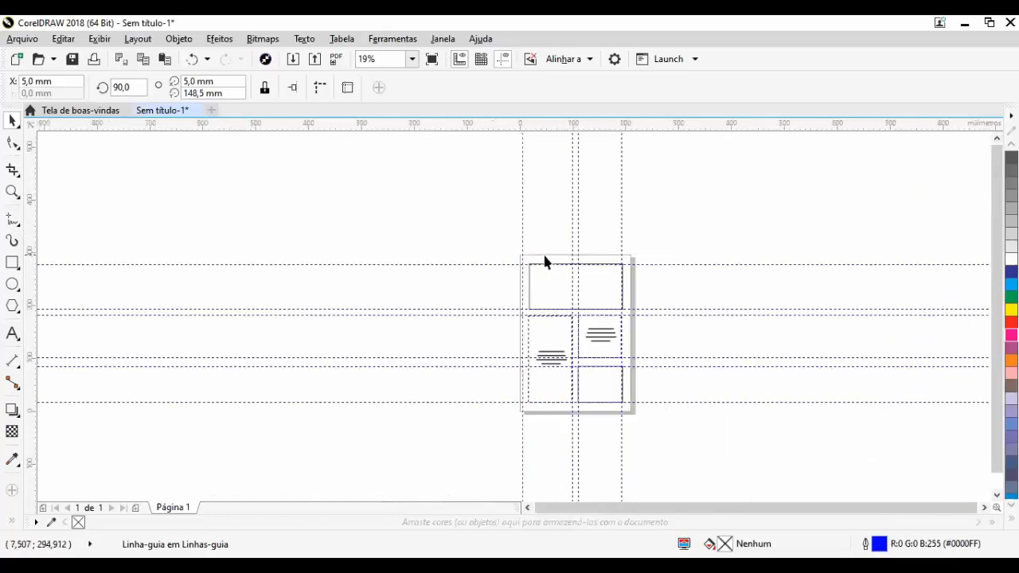
scroll(629, 264, up, 8)
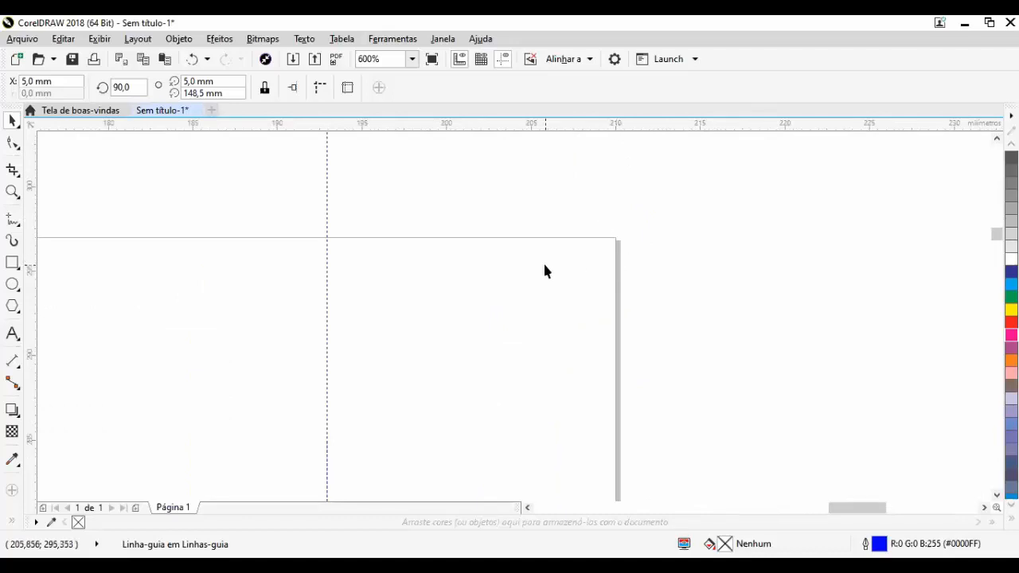
click(327, 199)
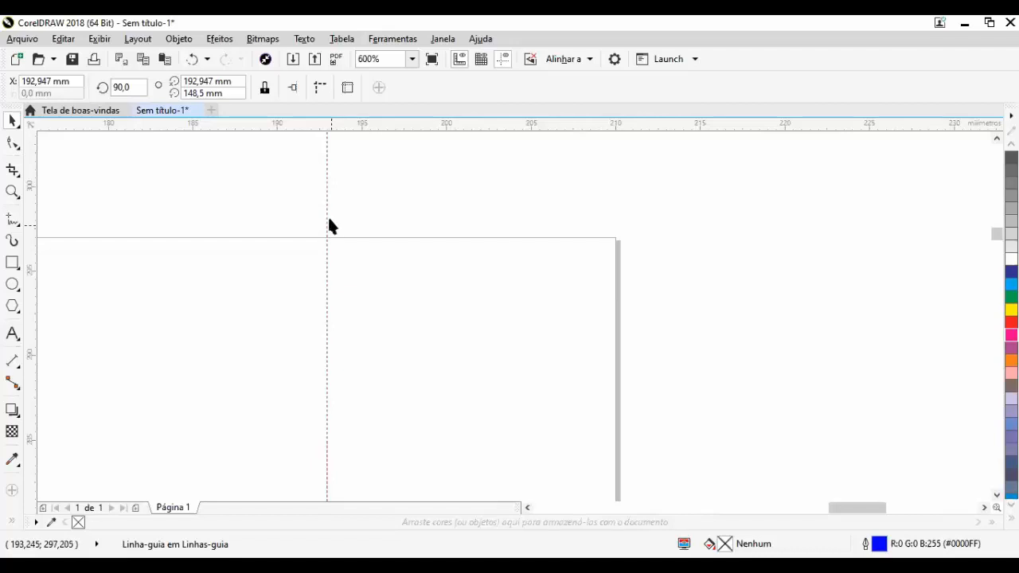
drag(78, 82, 16, 82)
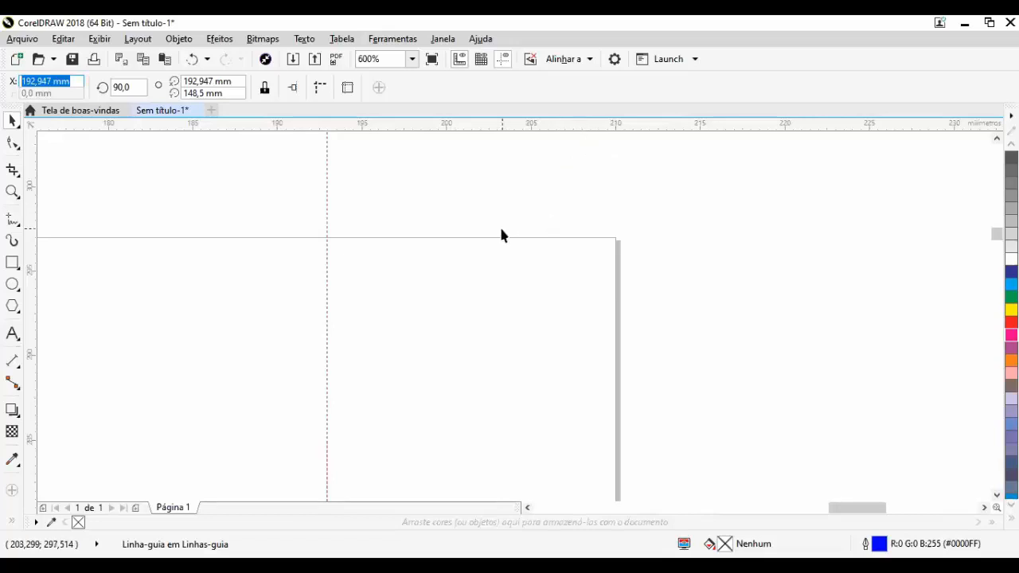
text(21)
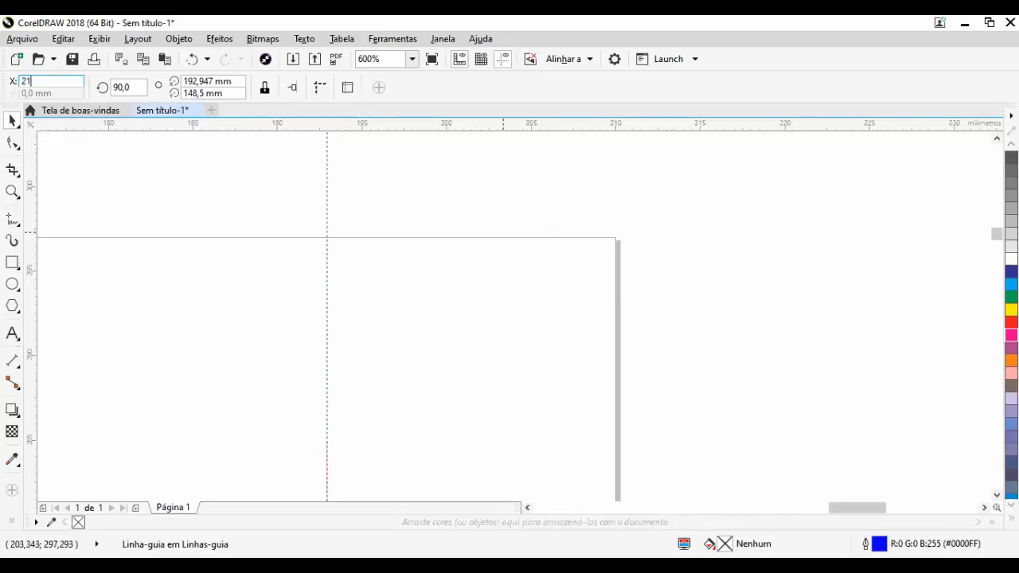
text(5)
key(Return)
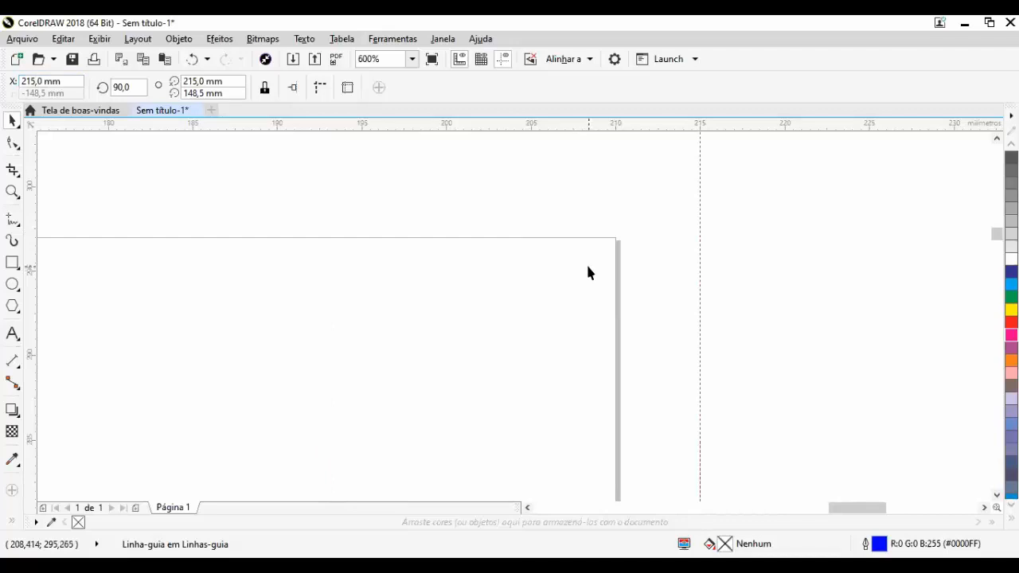
- Correct the X position of the right margin's vertical guideline to 205 mm
drag(64, 82, 4, 83)
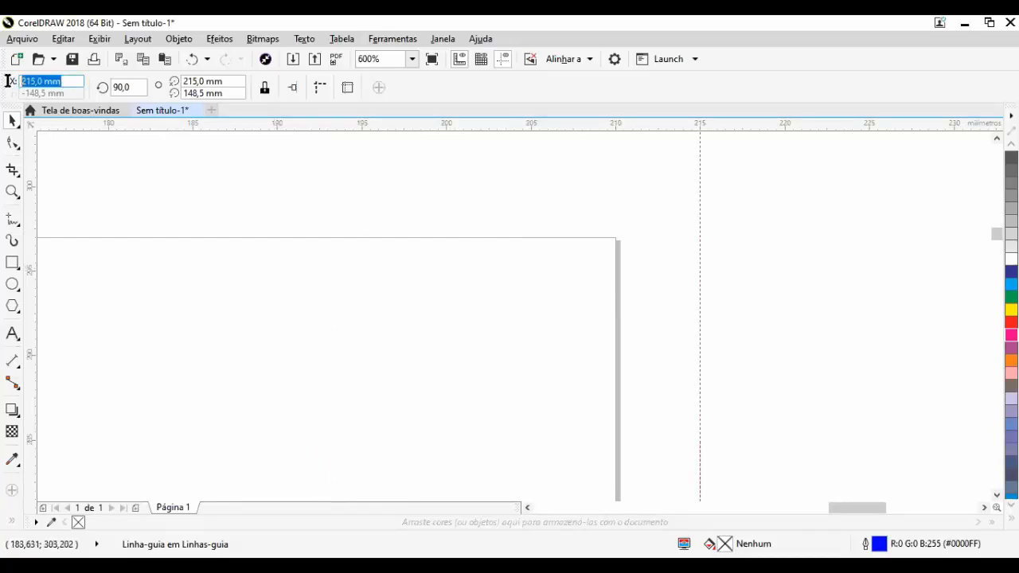
text(205)
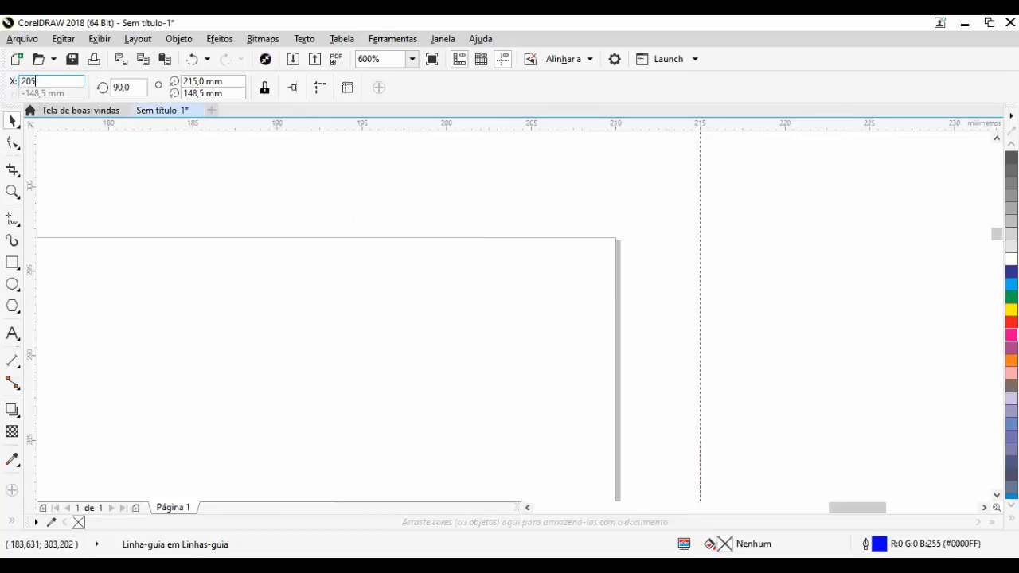
key(Return)
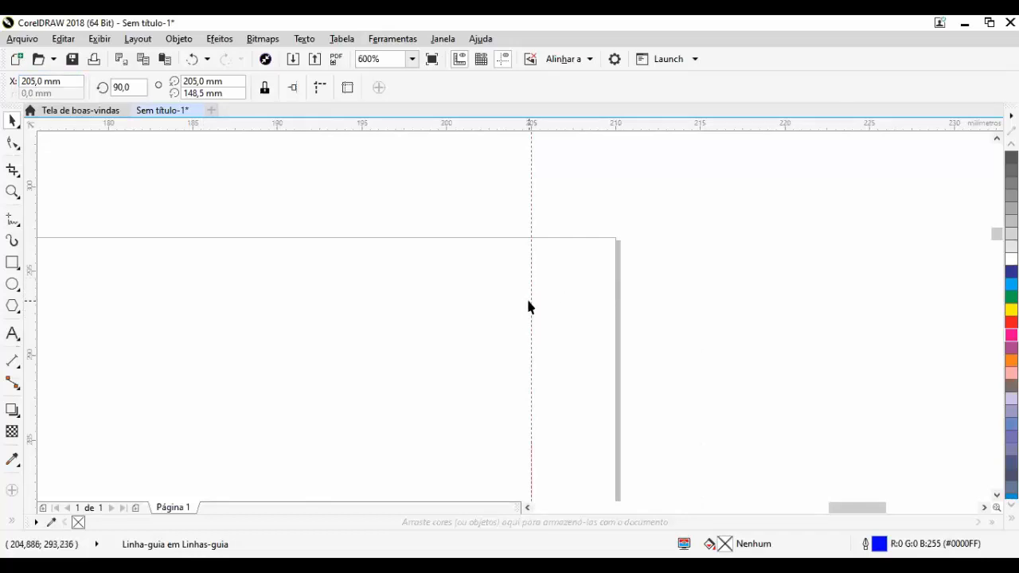
- Set the Y position of the top margin's horizontal guideline to 292 mm
scroll(530, 300, down, 5)
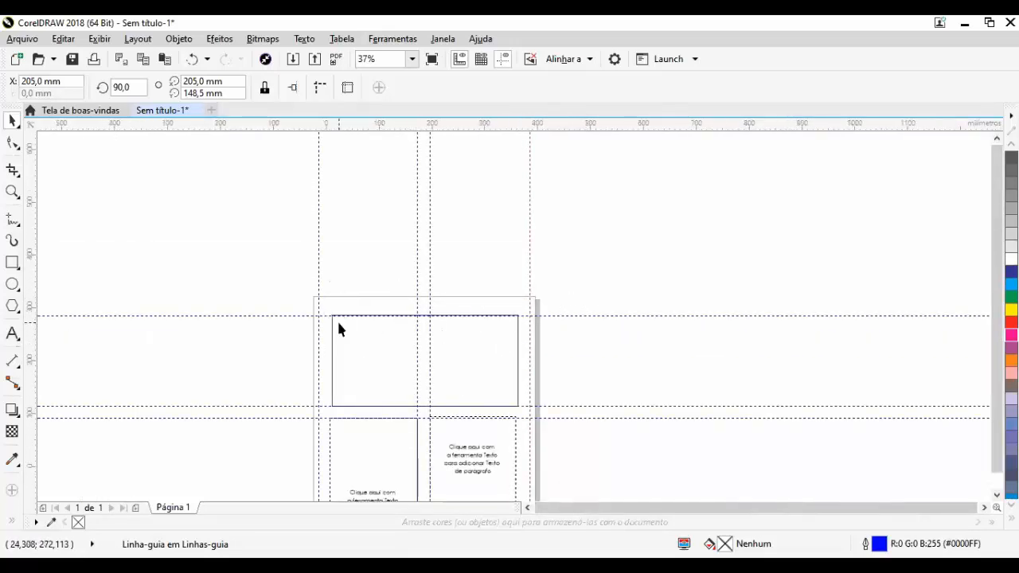
scroll(336, 319, down, 3)
scroll(320, 328, up, 4)
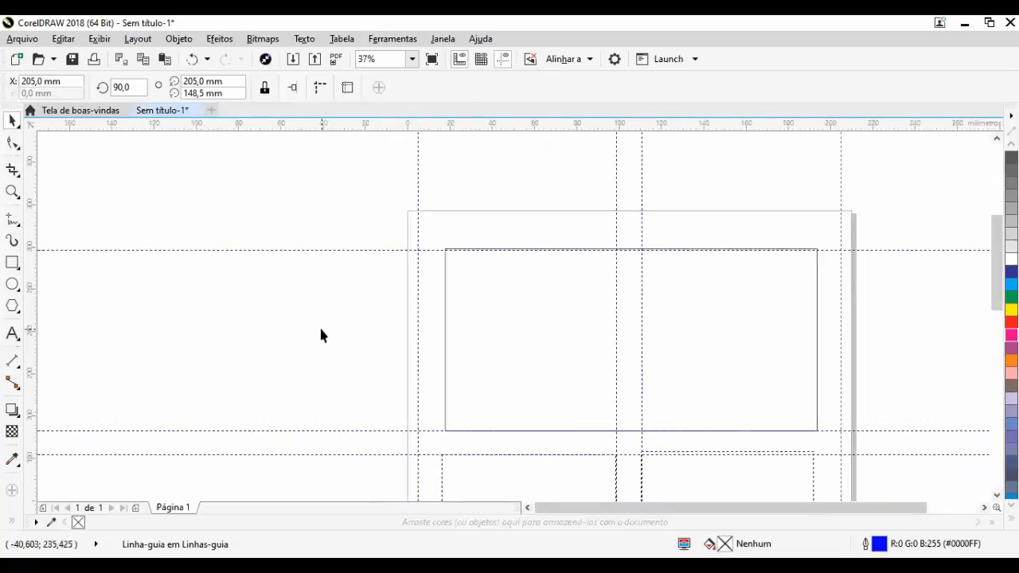
click(388, 250)
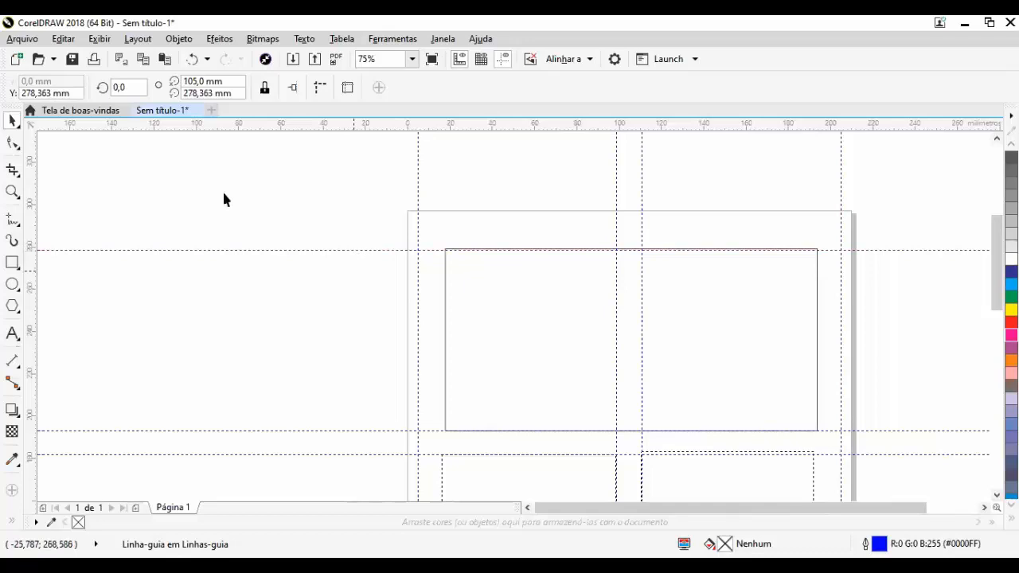
drag(81, 93, 7, 88)
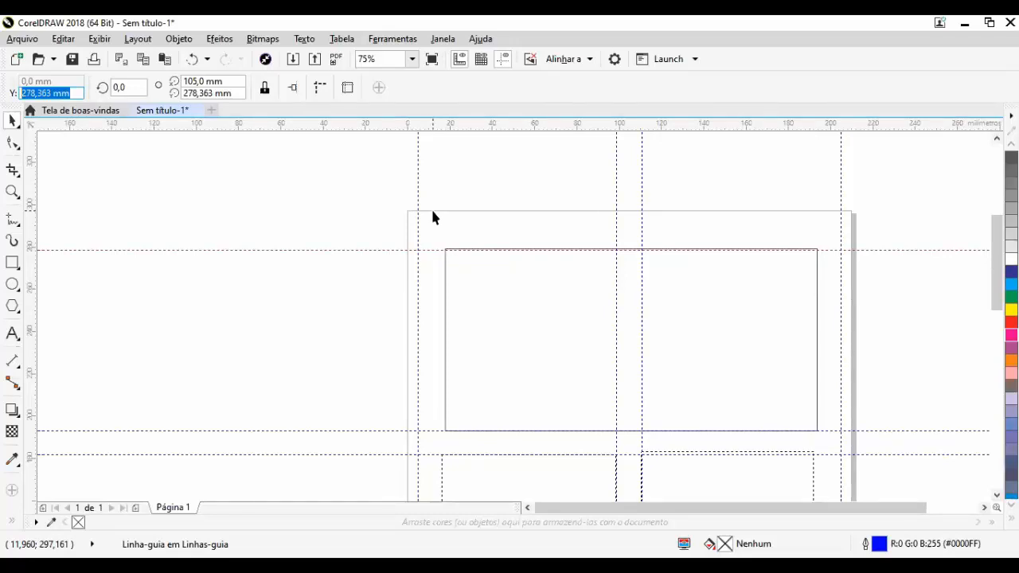
drag(8, 93, 4, 97)
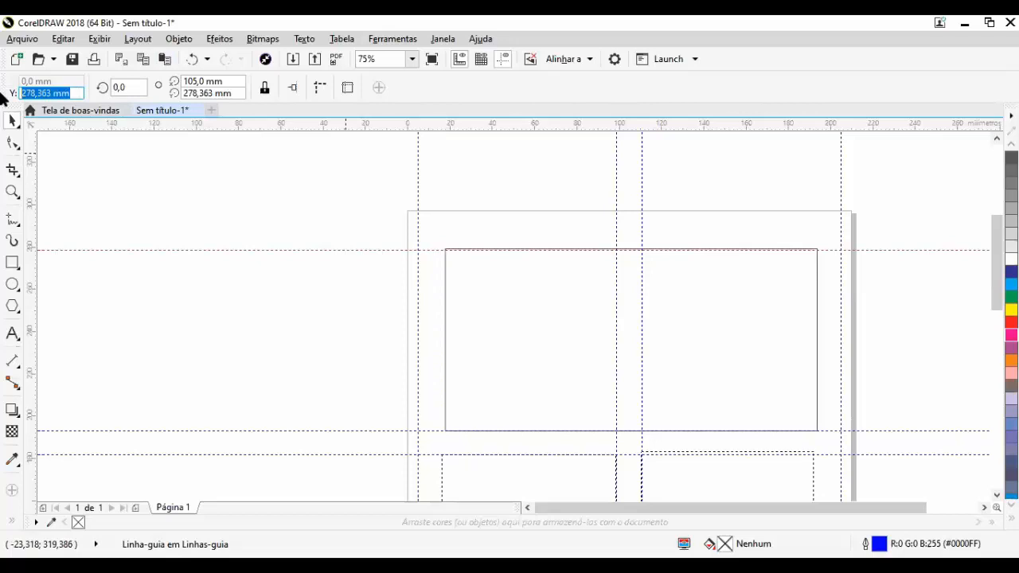
text(292)
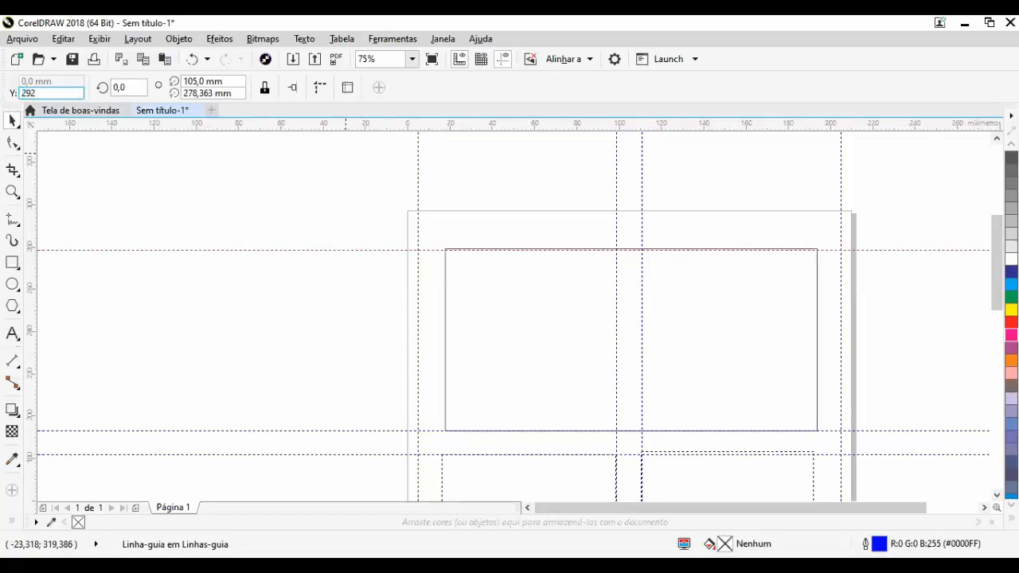
key(Return)
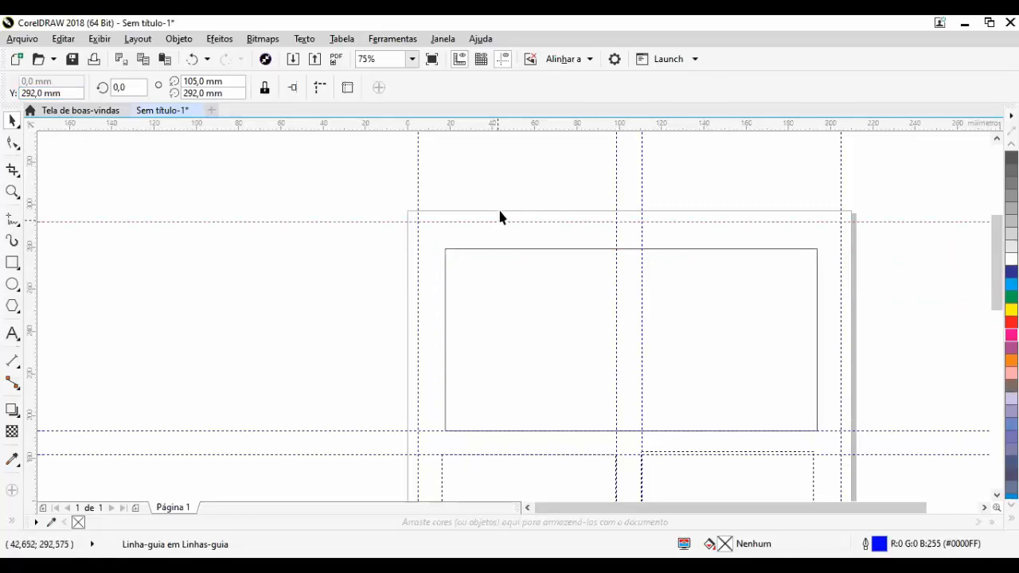
- Set the Y position of the bottom margin's horizontal guideline to 5 mm
scroll(549, 254, down, 3)
scroll(551, 318, down, 3)
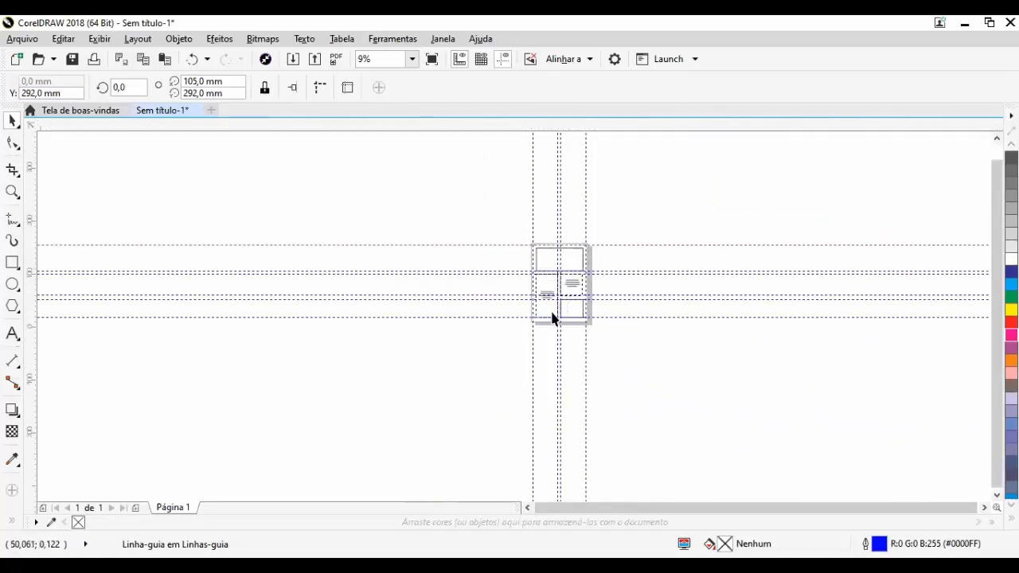
scroll(552, 318, up, 5)
scroll(542, 317, down, 4)
scroll(520, 267, up, 4)
scroll(521, 256, down, 4)
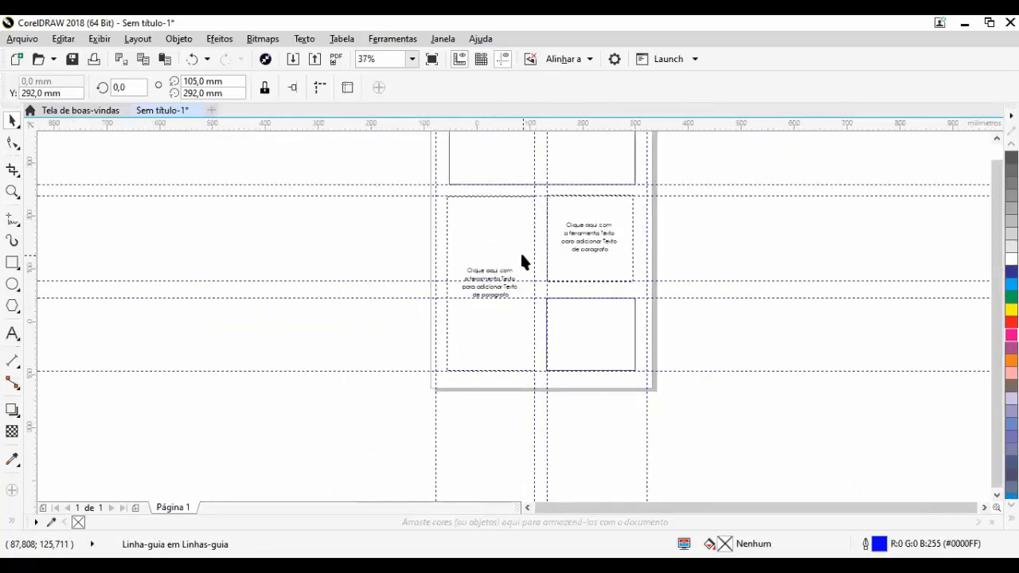
scroll(536, 209, up, 2)
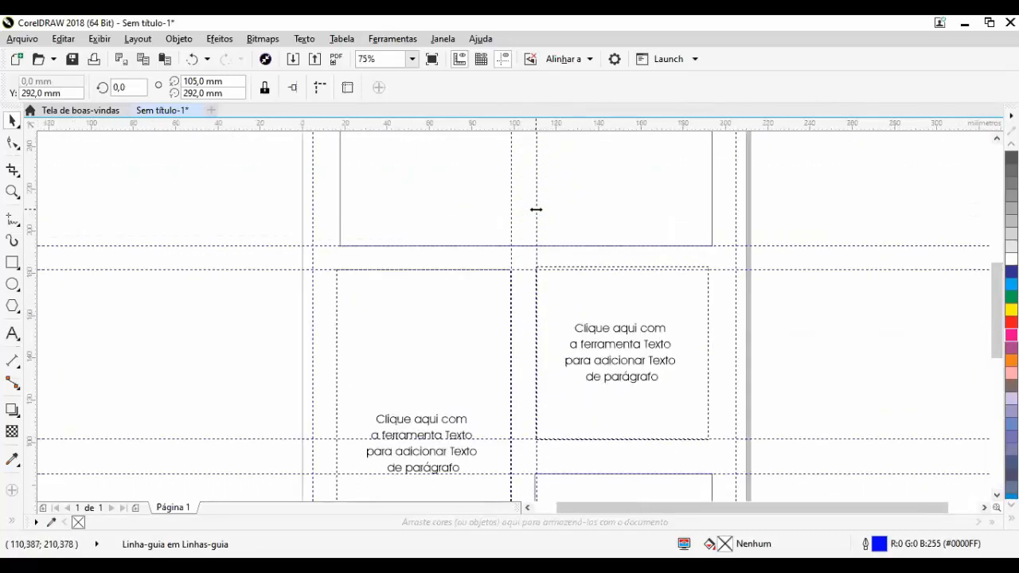
scroll(533, 223, down, 2)
scroll(487, 319, up, 4)
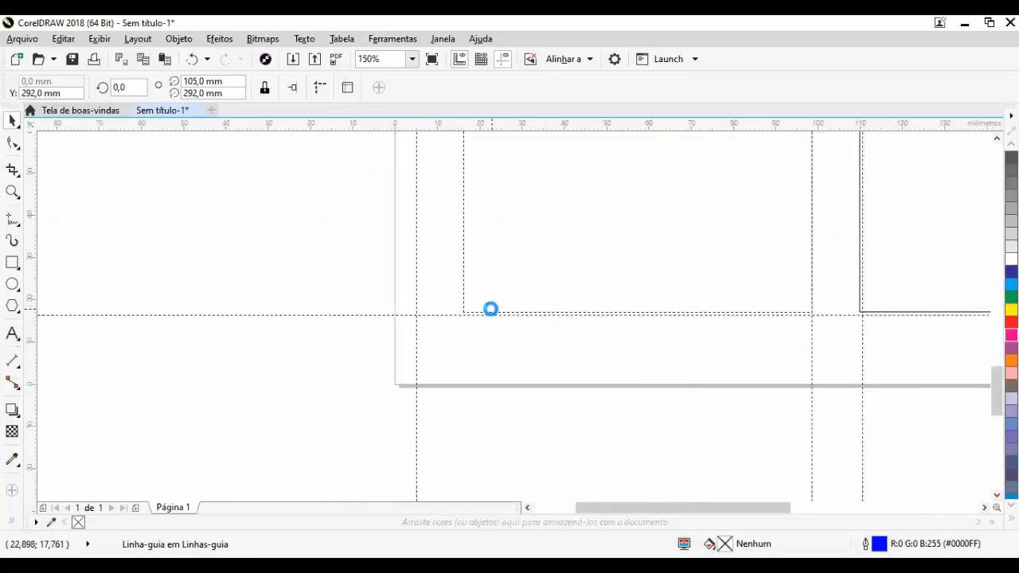
click(387, 321)
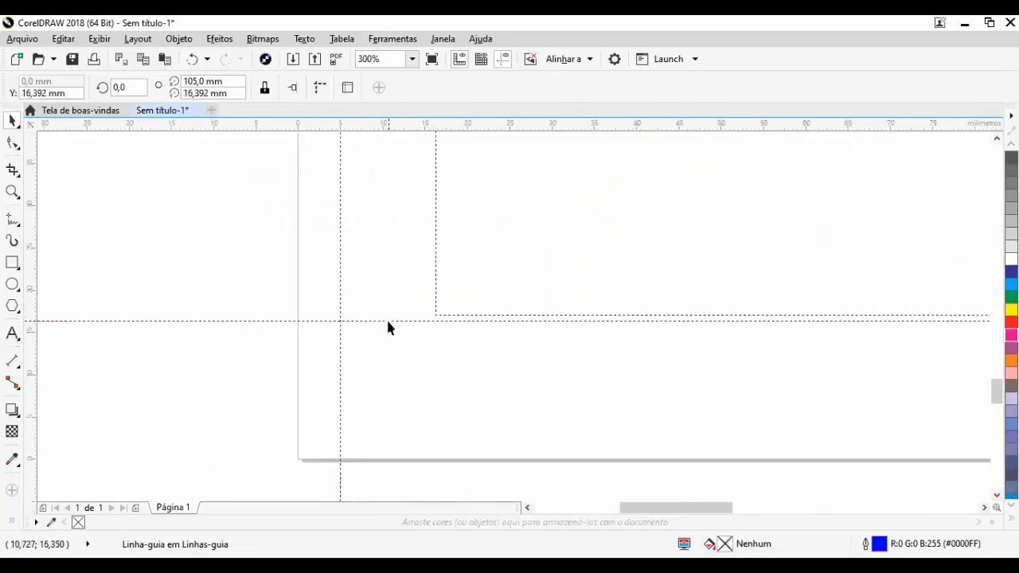
drag(67, 93, 21, 93)
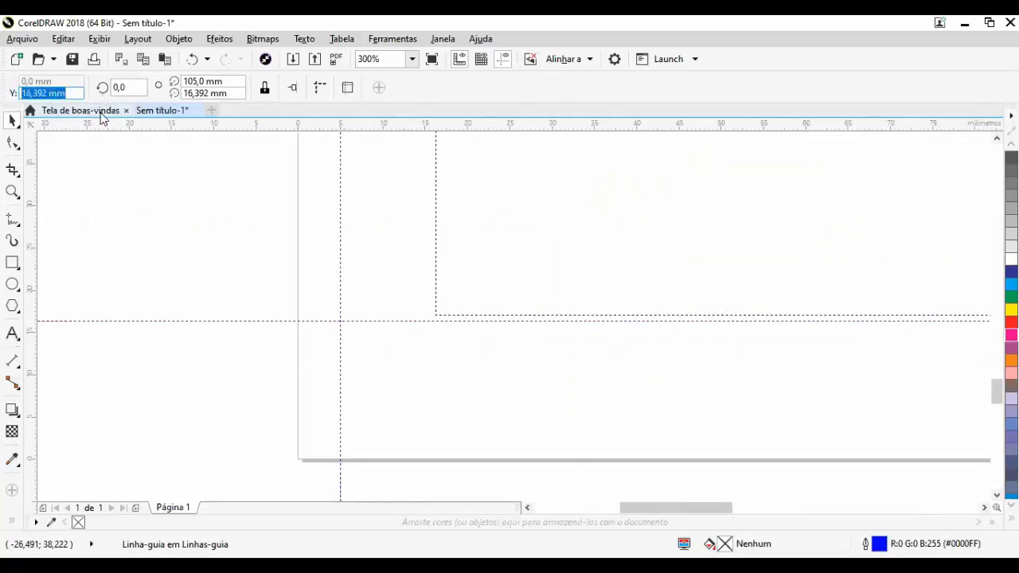
text(5)
key(Return)
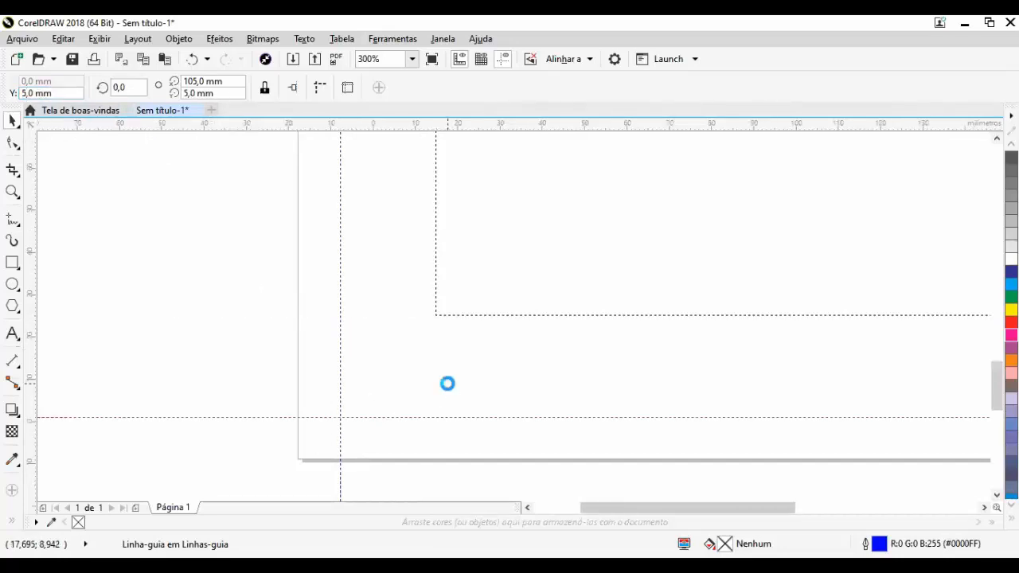
- Review the whole page with its four repositioned margin guidelines at 37% magnification
scroll(446, 387, down, 4)
scroll(499, 244, up, 1)
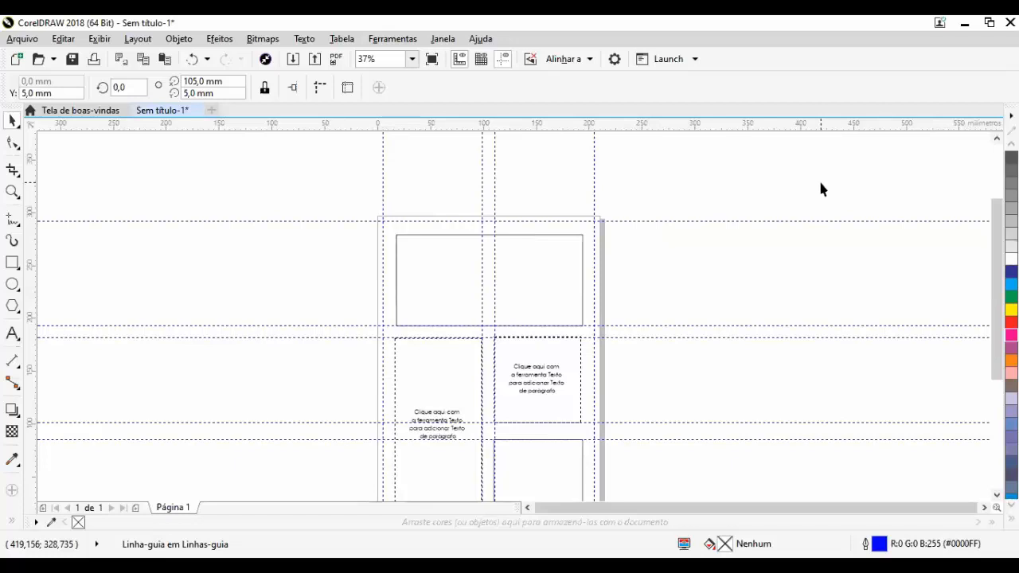
scroll(632, 311, down, 1)
scroll(625, 387, up, 1)
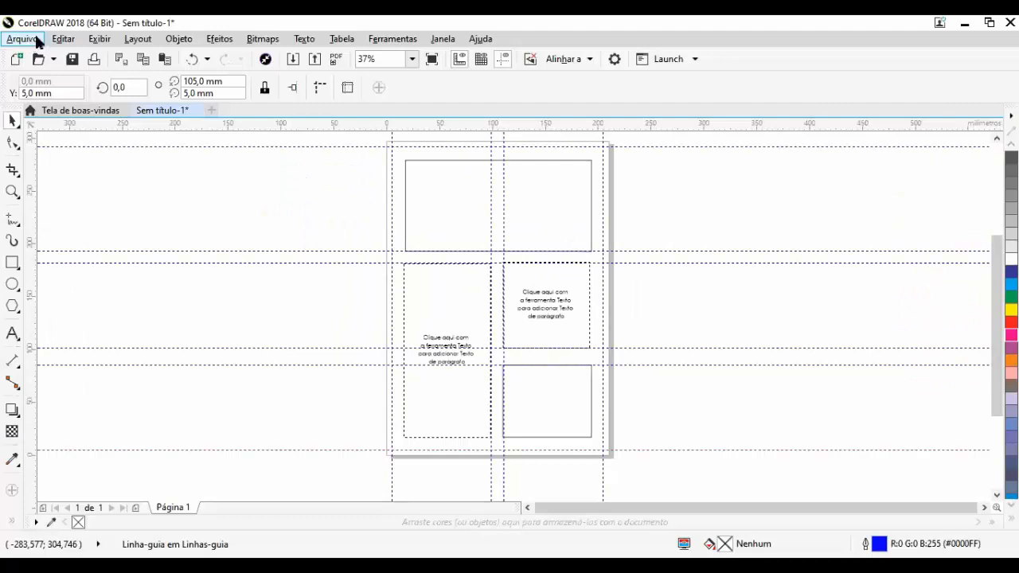
click(35, 40)
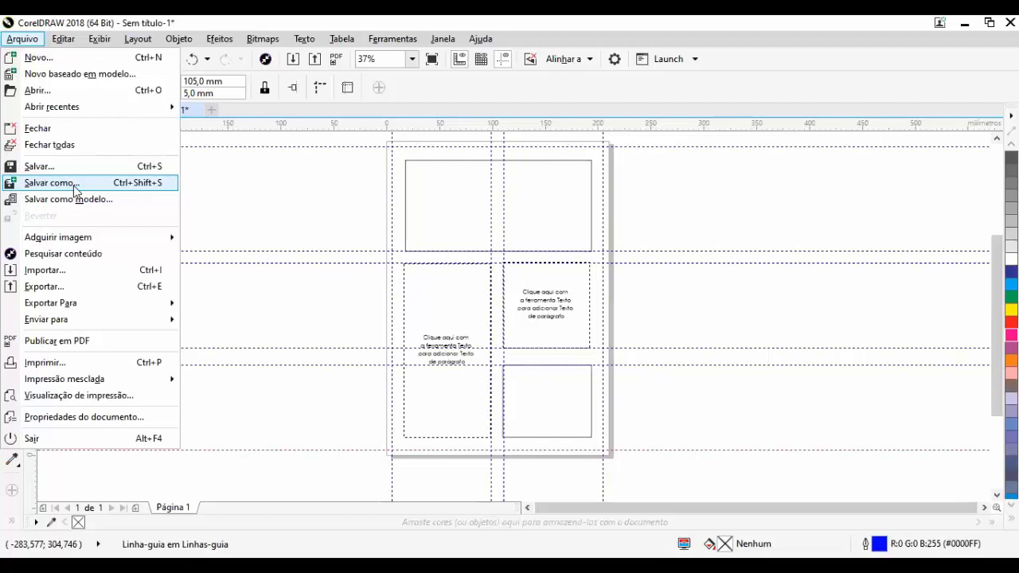
click(319, 210)
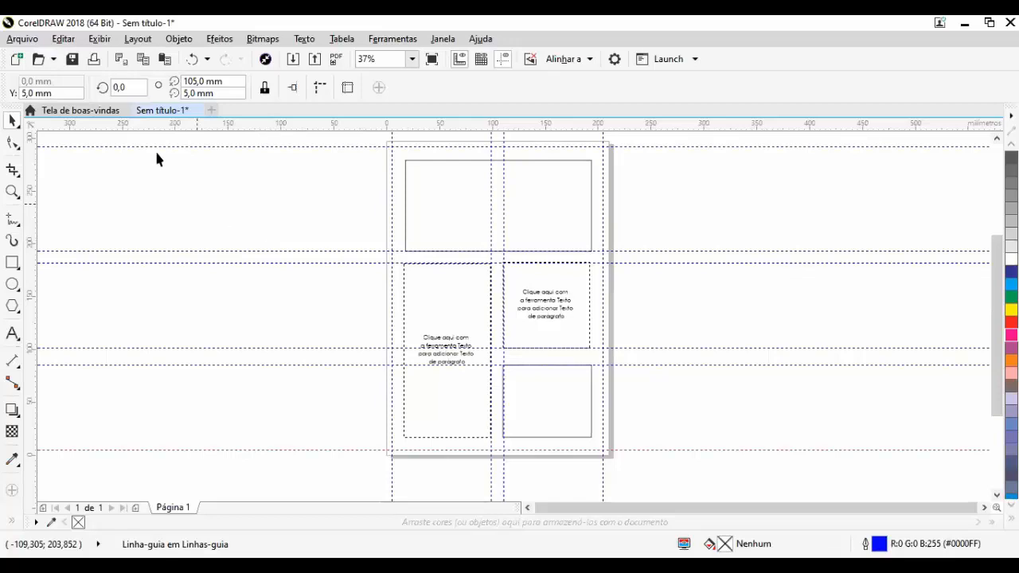
click(22, 39)
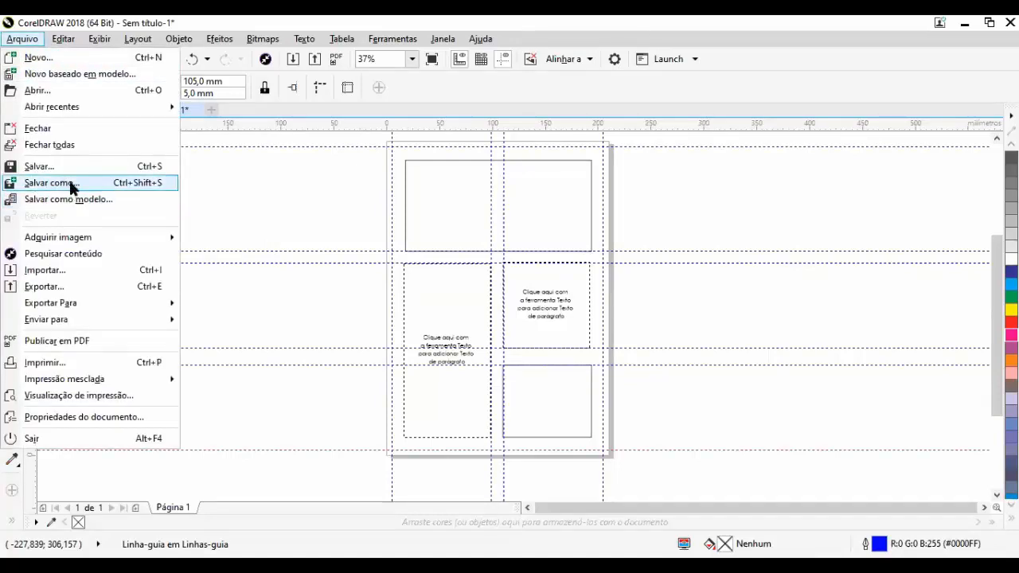
click(455, 317)
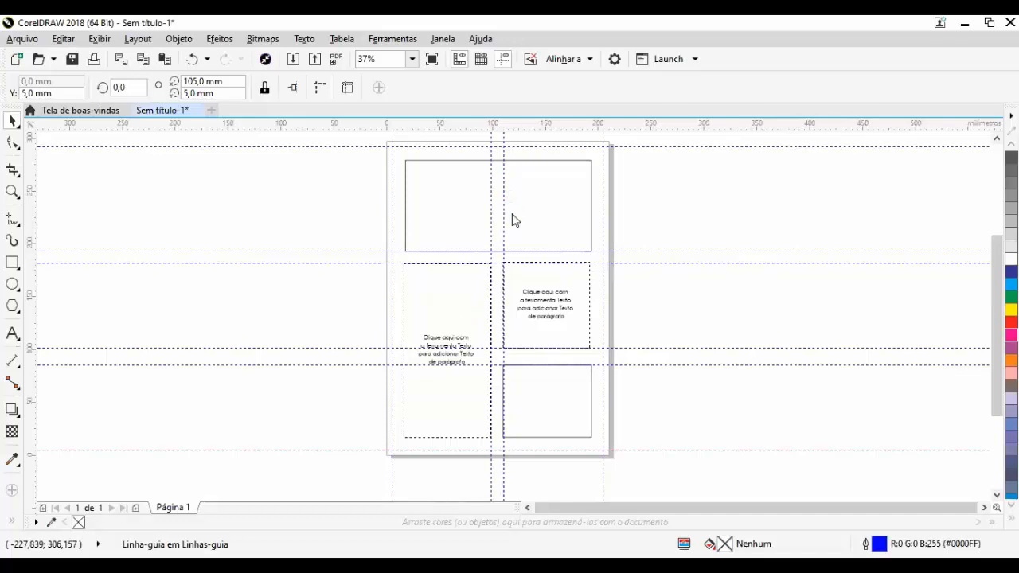
- Start saving the drawing and choose the Documentos folder as its location
key(ctrl+s)
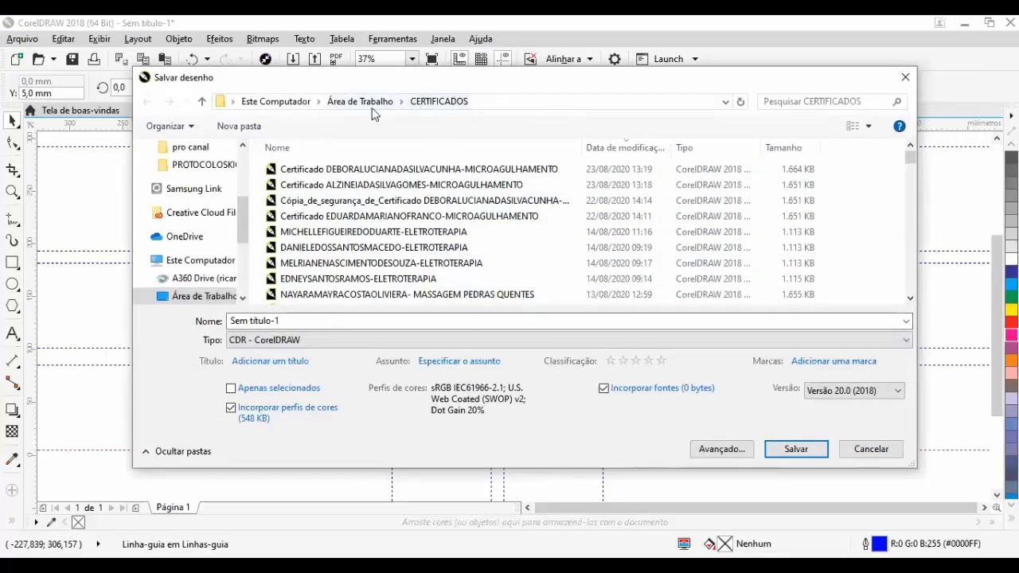
scroll(240, 219, down, 2)
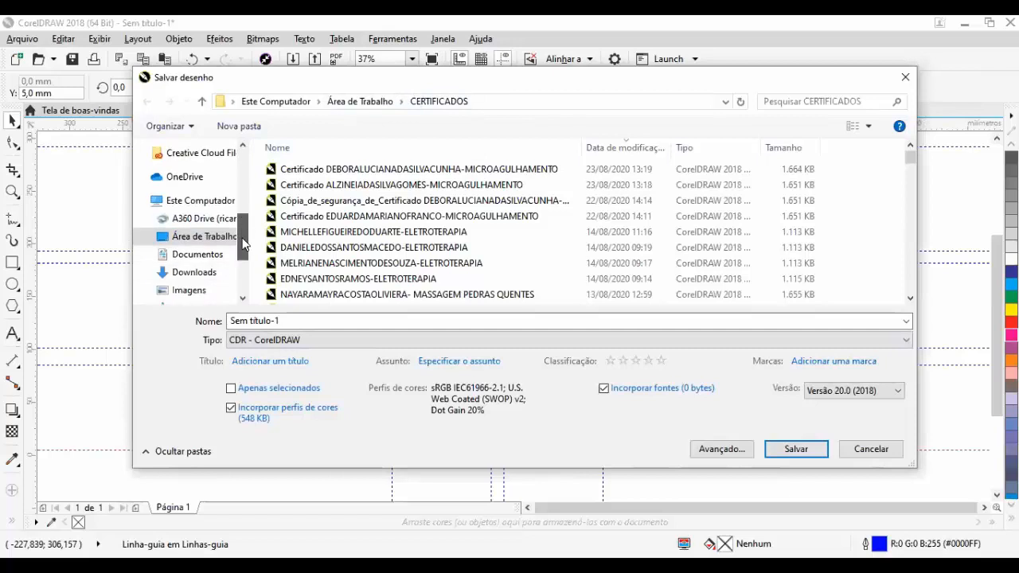
click(197, 230)
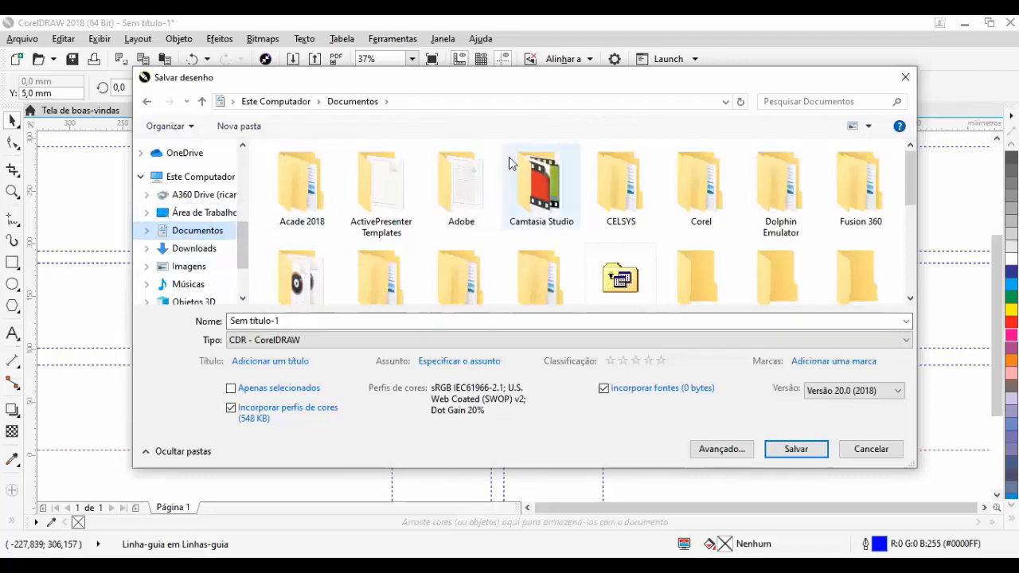
click(725, 101)
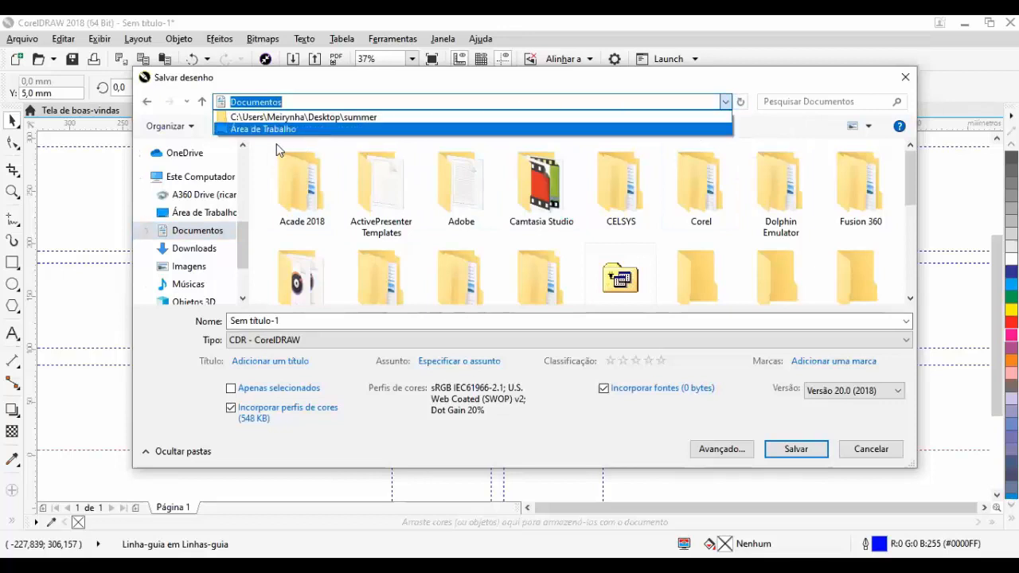
click(243, 249)
drag(242, 230, 237, 270)
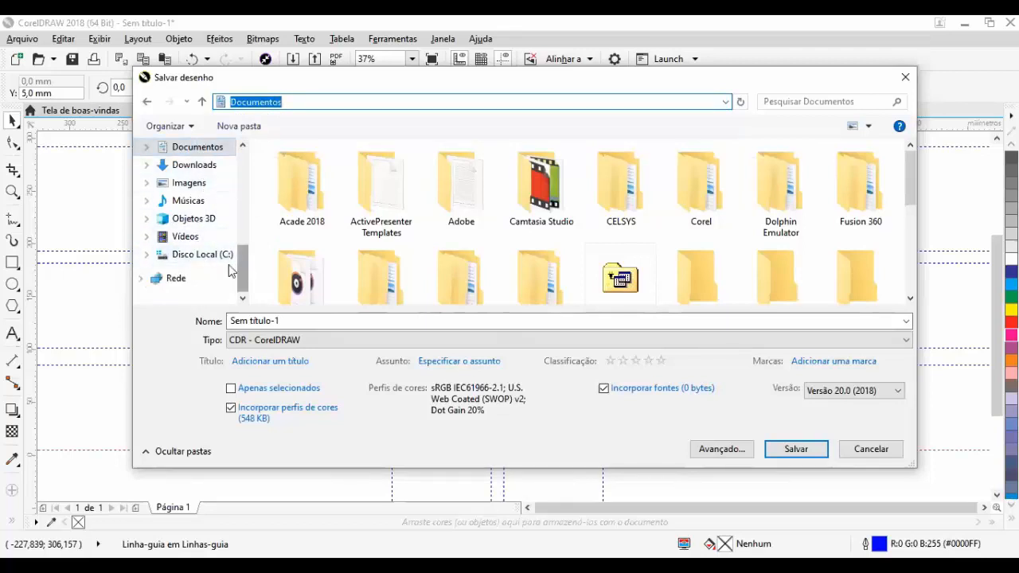
scroll(243, 269, up, 2)
mouse_move(243, 269)
mouse_down()
mouse_move(250, 178)
mouse_move(247, 271)
mouse_up()
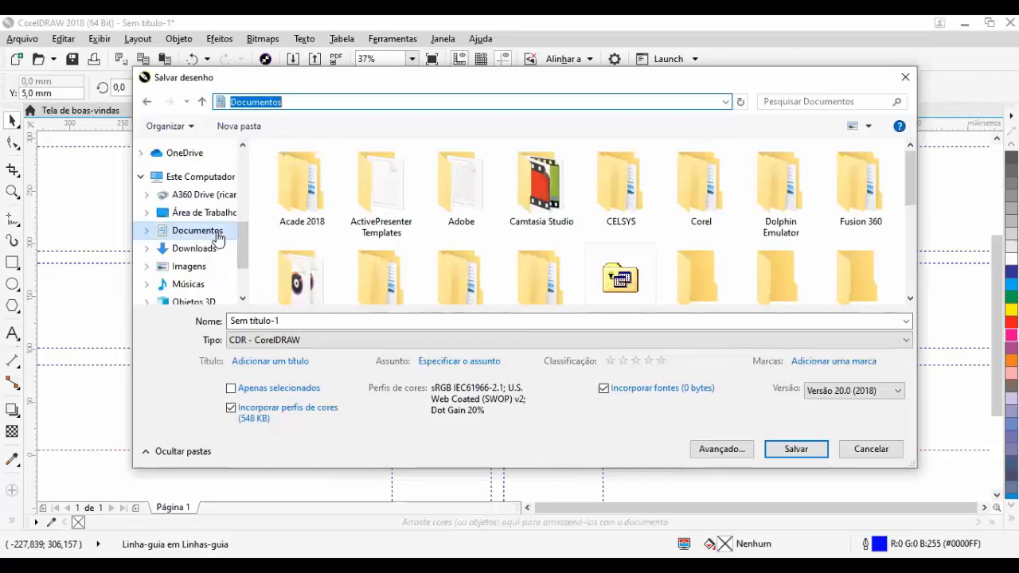
- Name the drawing file AULA 02
click(289, 320)
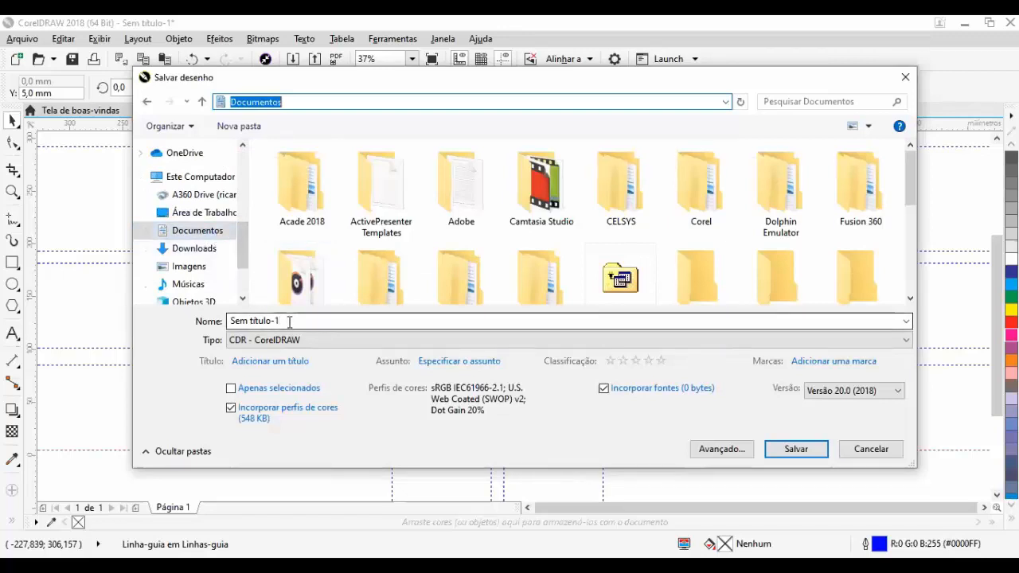
click(288, 321)
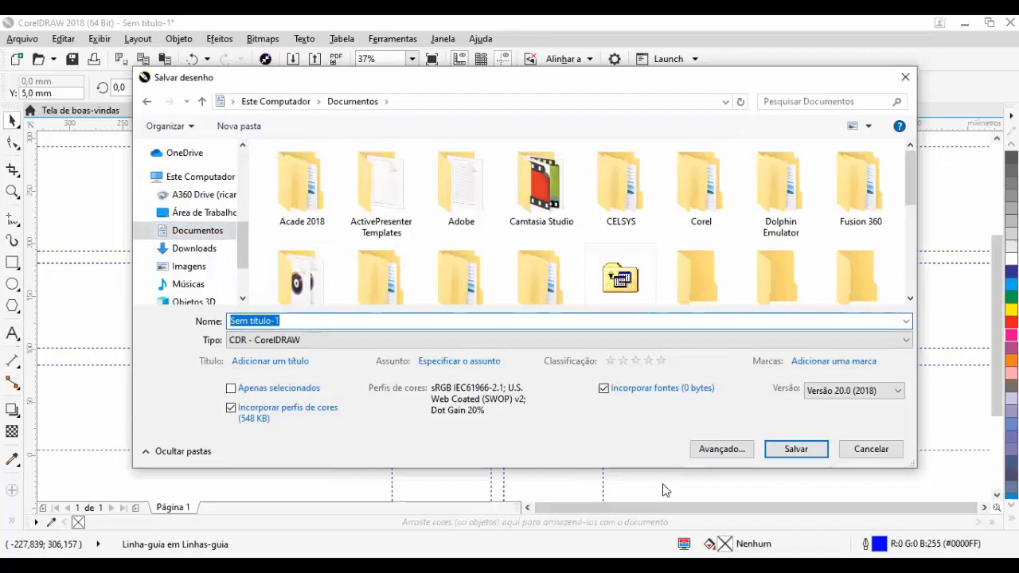
text(A)
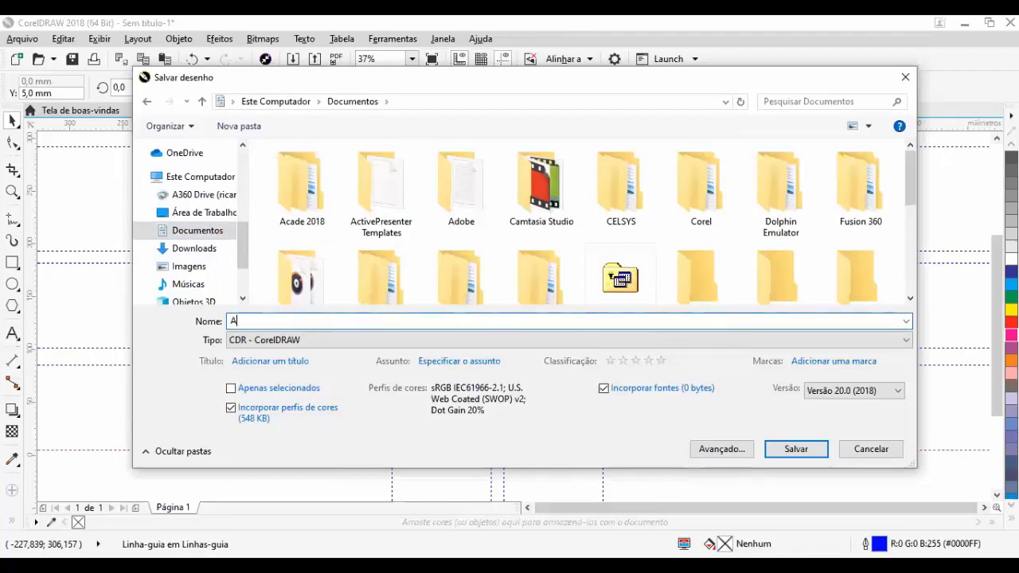
text(ULA 02)
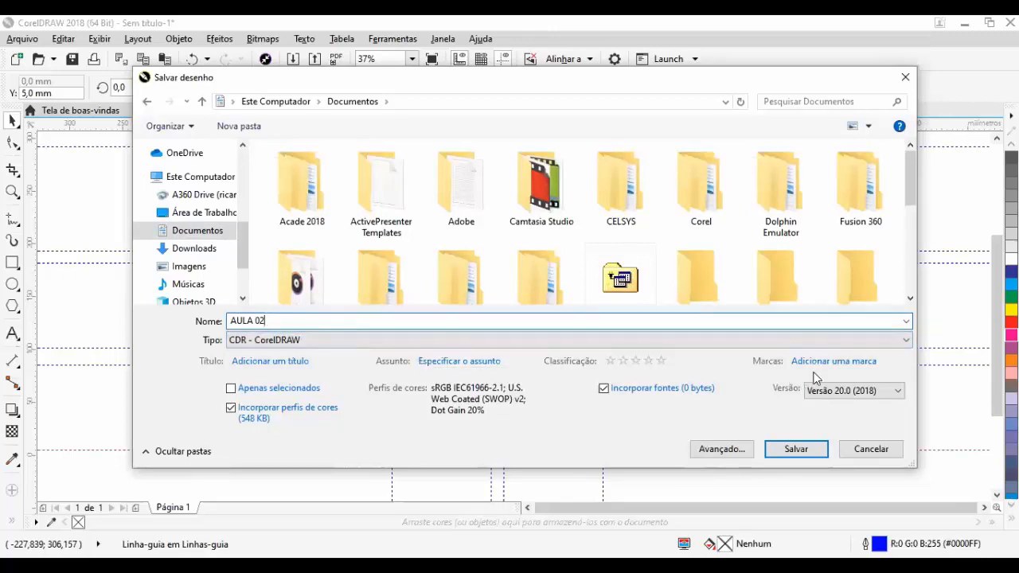
- Review the file type and version choices, and save the drawing as CDR - CorelDRAW in Versão 20.0 (2018)
click(904, 342)
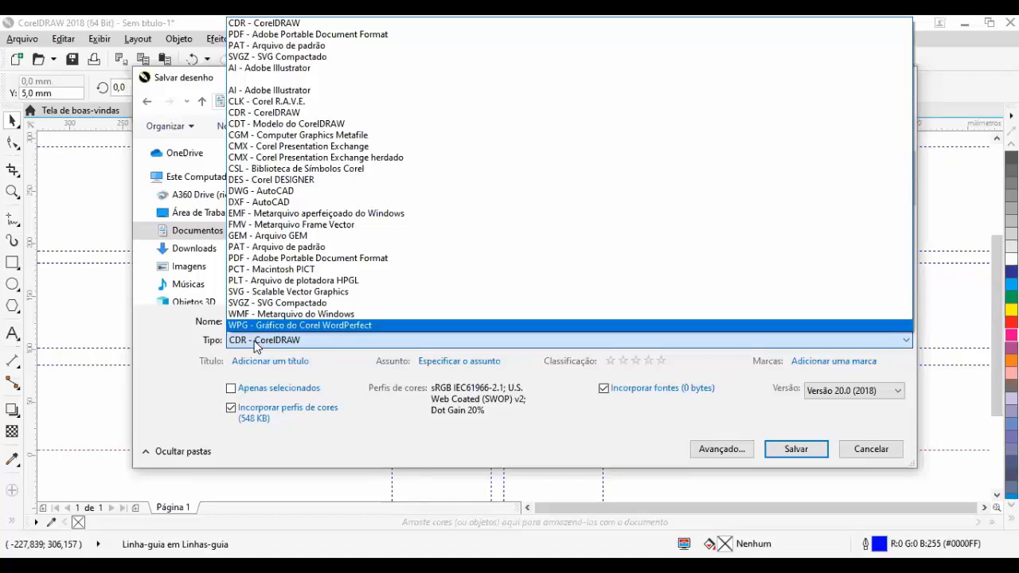
click(195, 24)
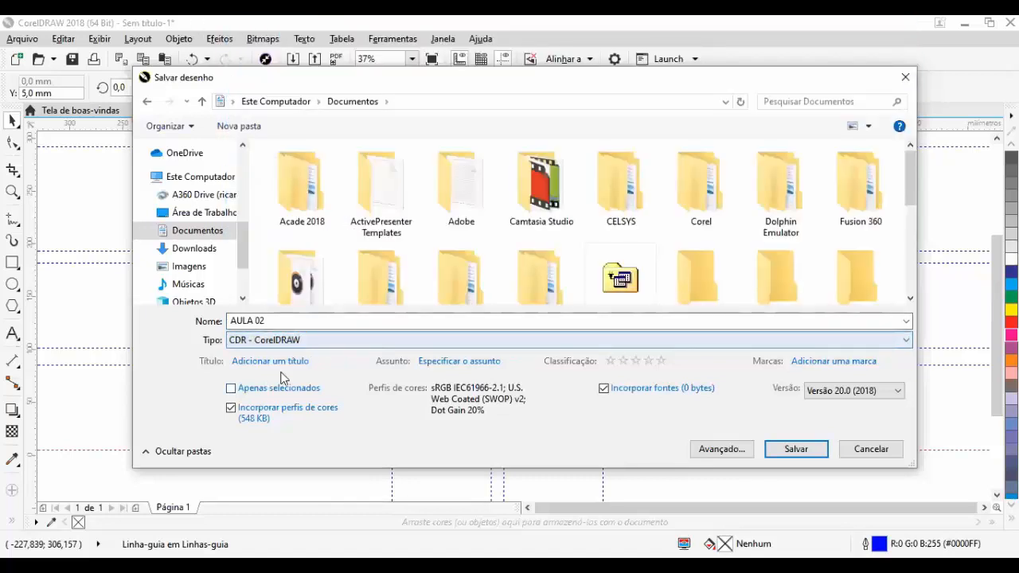
click(899, 391)
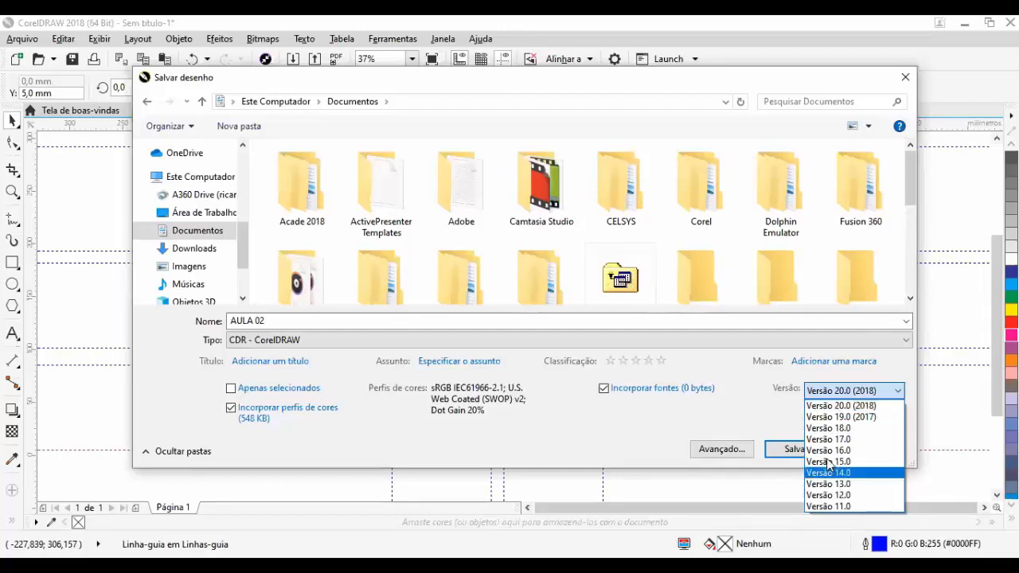
click(751, 409)
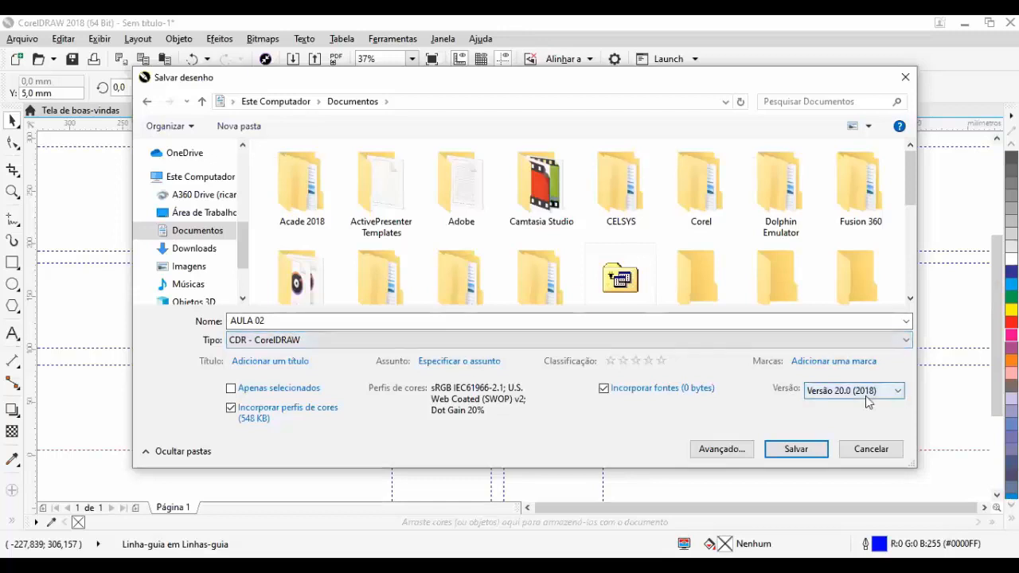
click(795, 449)
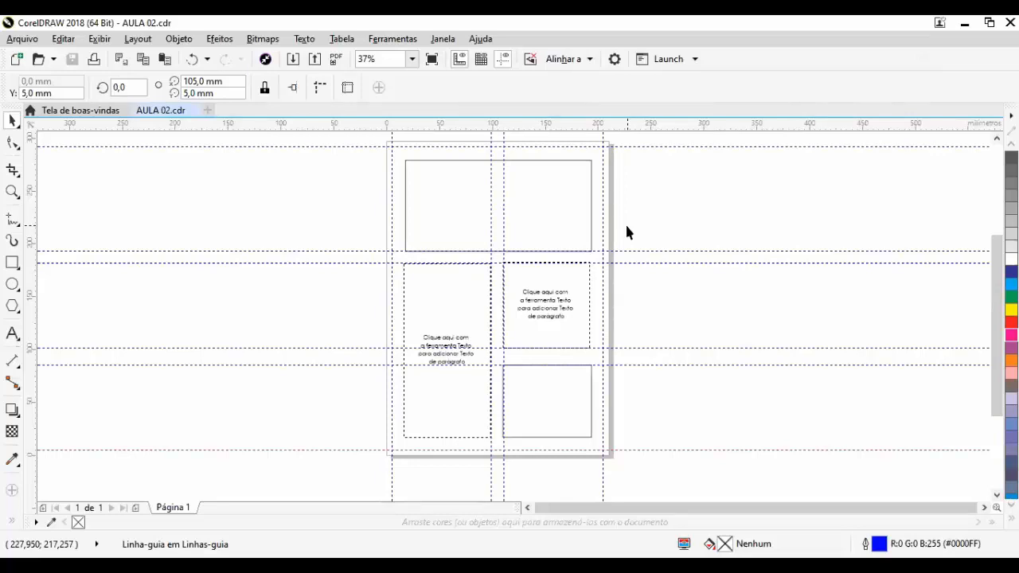
- Look through the list of recently opened drawings and close it without opening any file
click(23, 39)
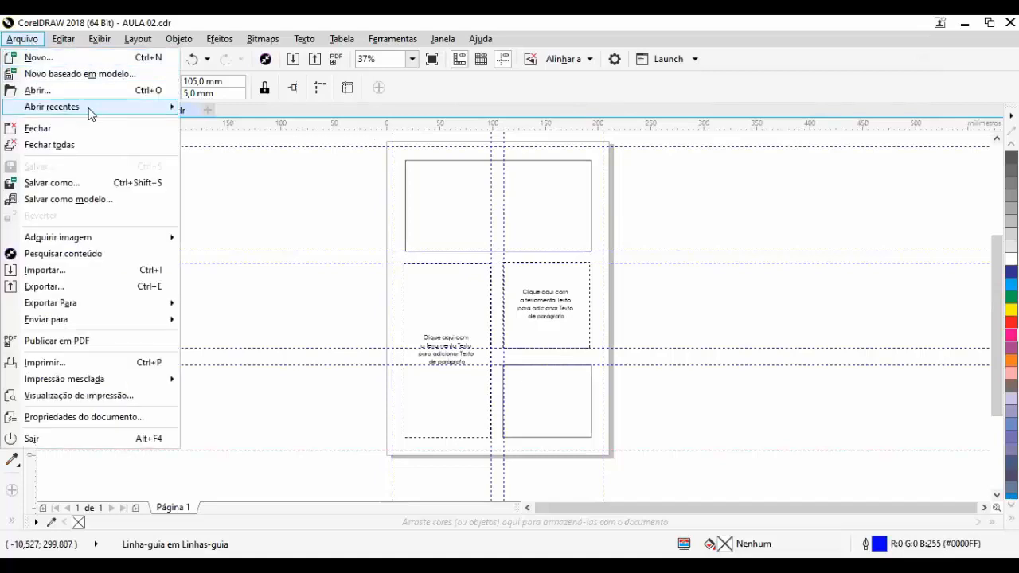
mouse_move(90, 106)
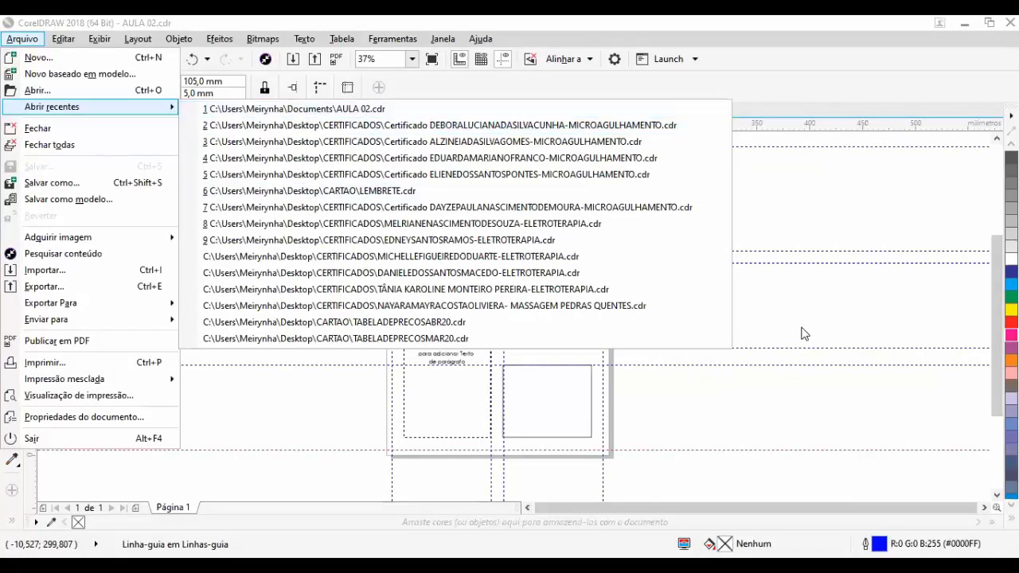
click(495, 411)
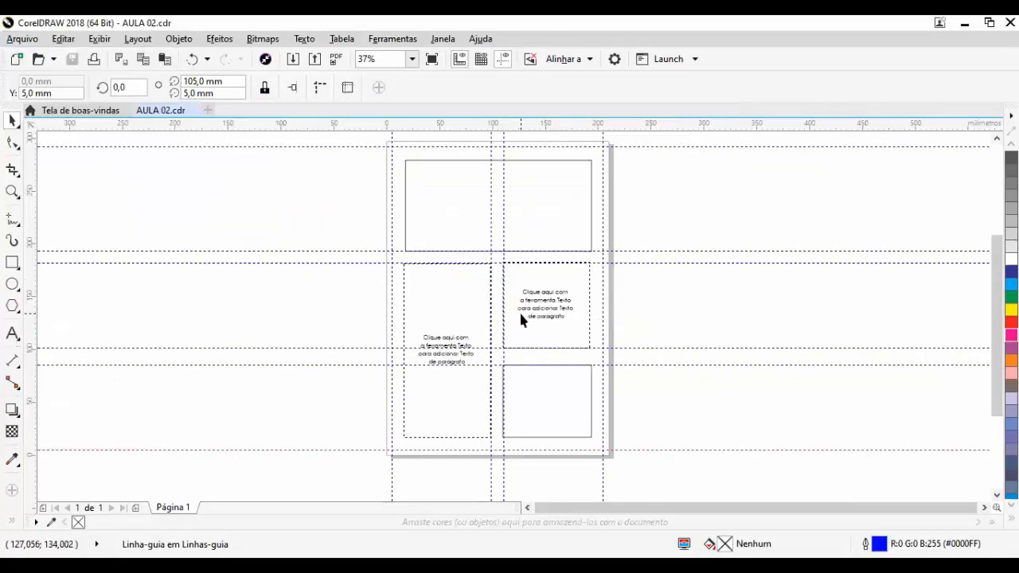